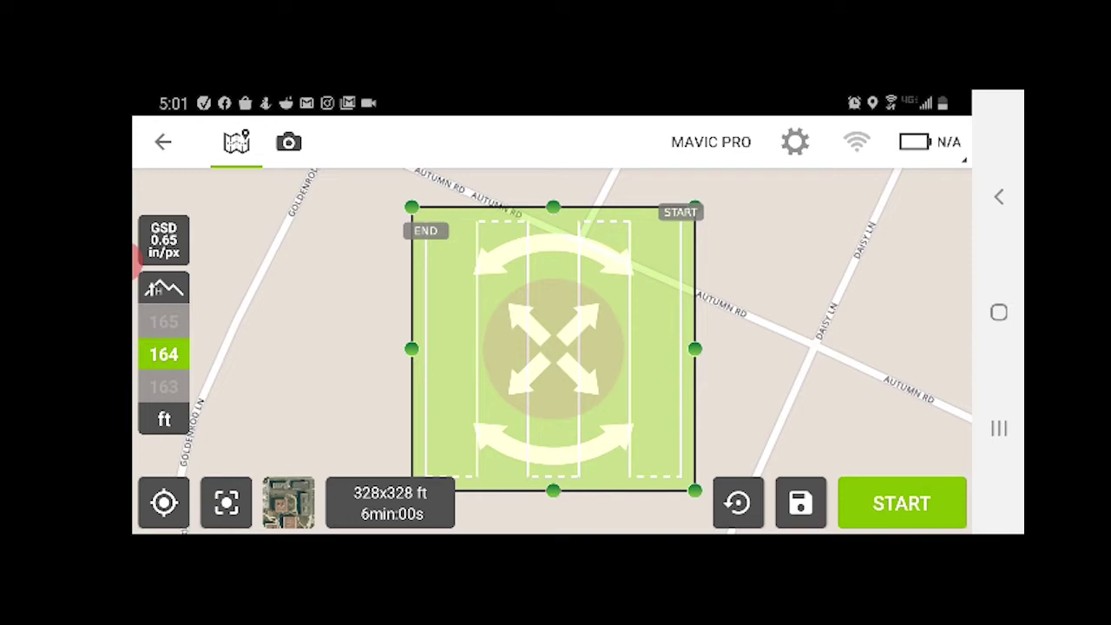
- Save the 328x328 ft grid flight plan at 164 ft for the Mavic Pro
left_click(802, 502)
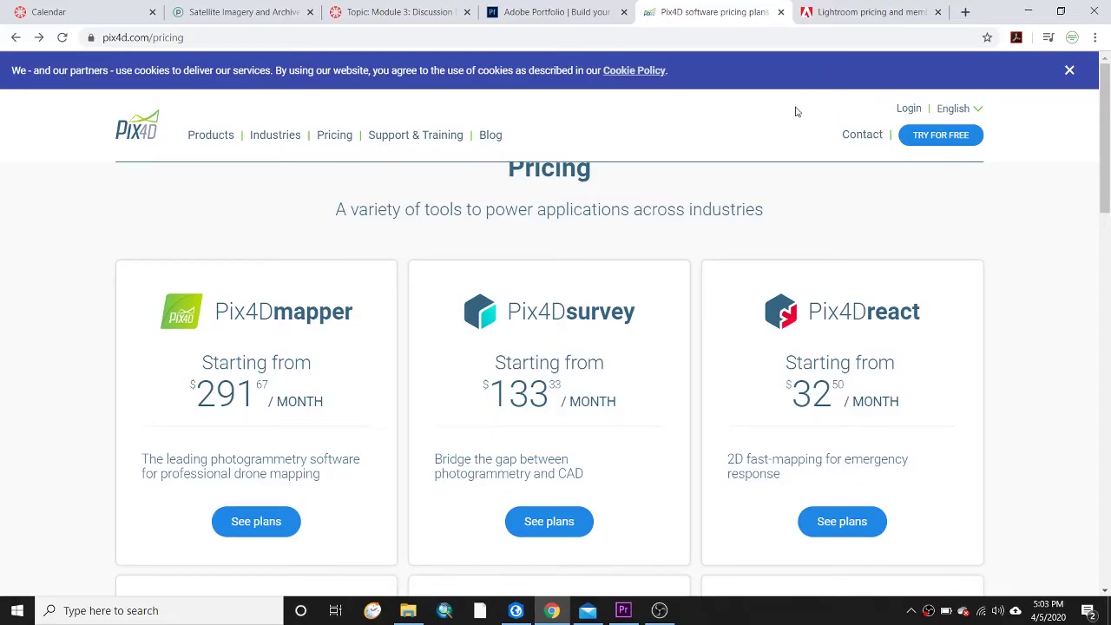
- Review the Lightroom plan and Creative Cloud Photography Plan (20 GB) on Adobe's pricing page, including price and included apps
left_click(849, 11)
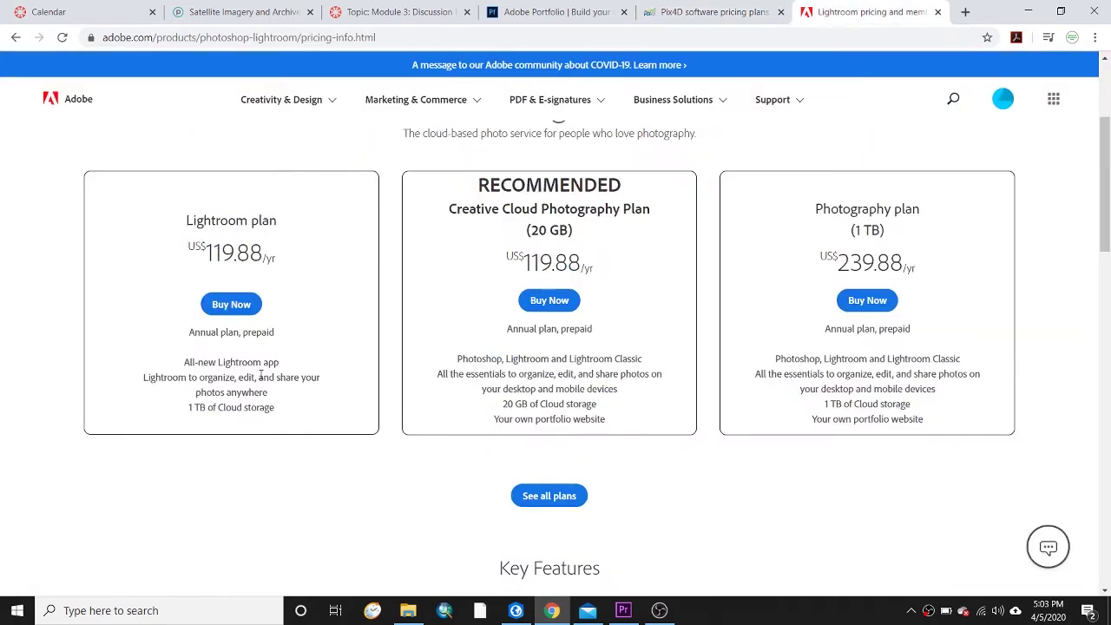
left_click_drag(187, 221, 283, 222)
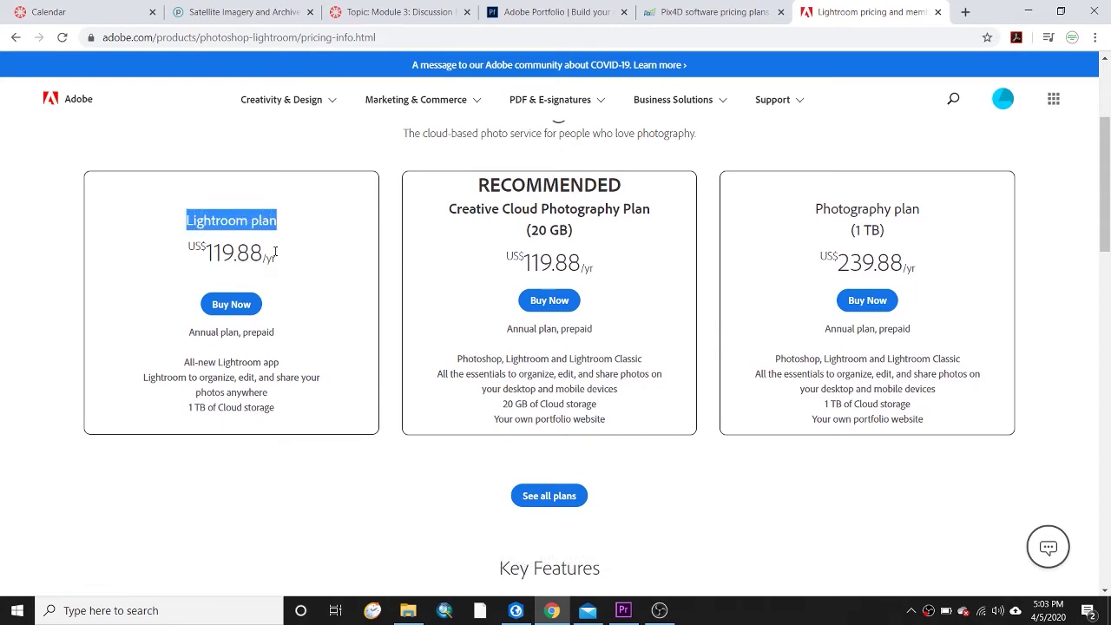
left_click(473, 287)
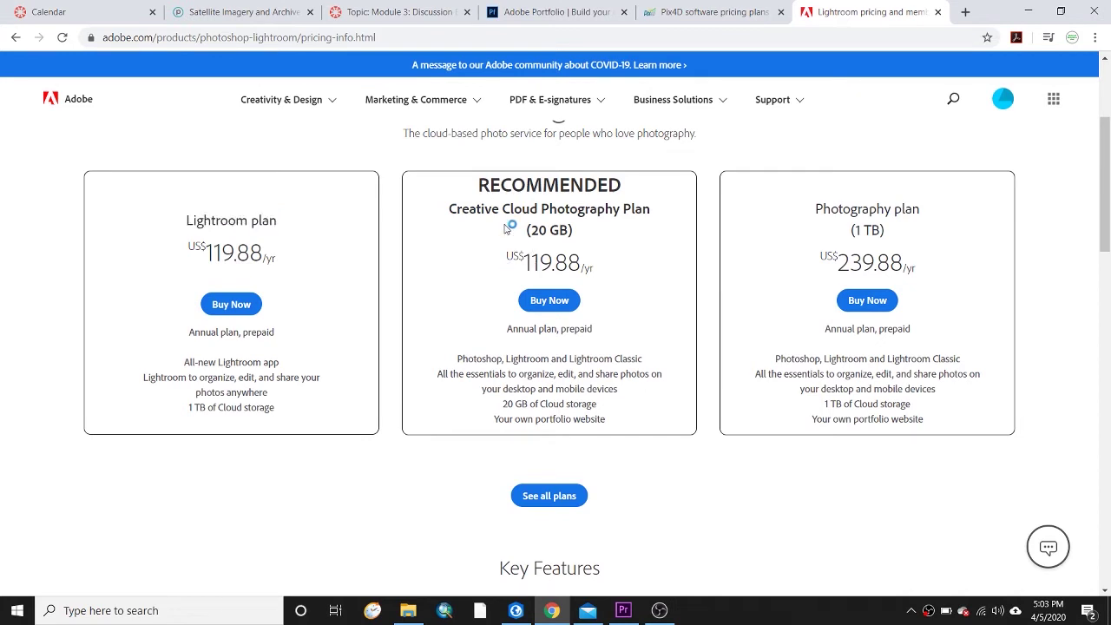
left_click_drag(524, 266, 589, 266)
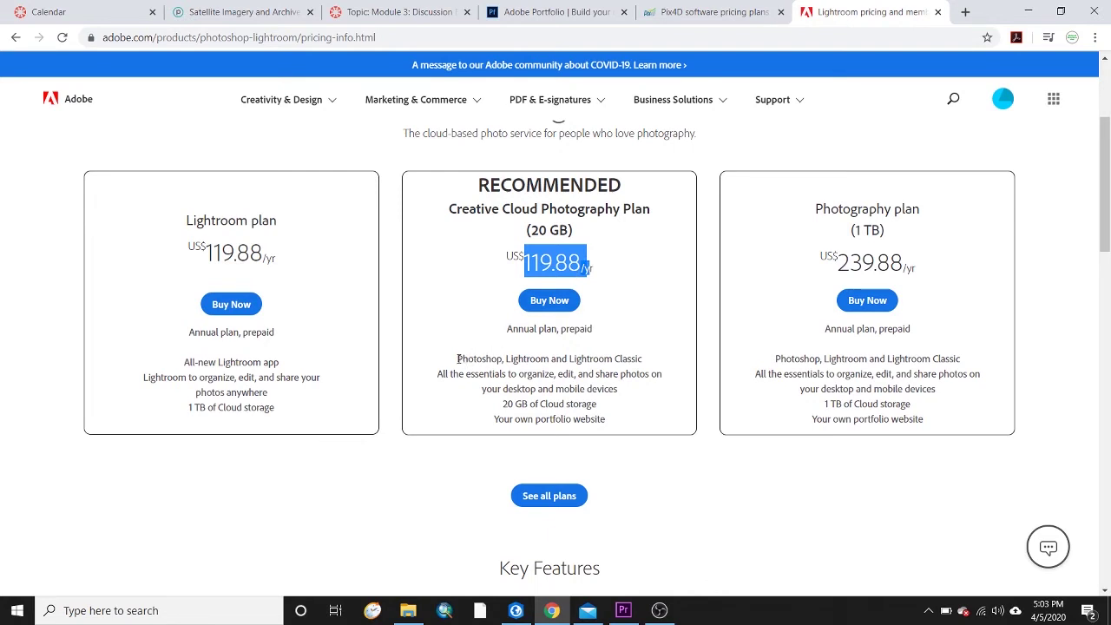
left_click_drag(458, 359, 547, 342)
left_click(390, 243)
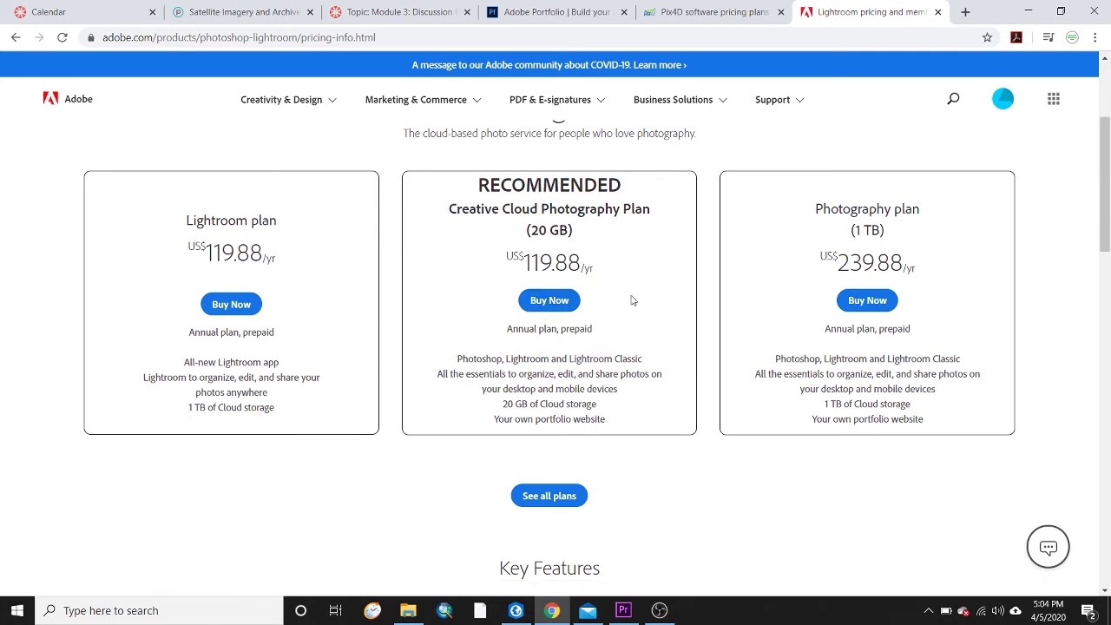
- Return to the Pix4D pricing page and check the Pix4Dmapper and Pix4Dmodel monthly prices
left_click(715, 14)
scroll(276, 363, "down", 1)
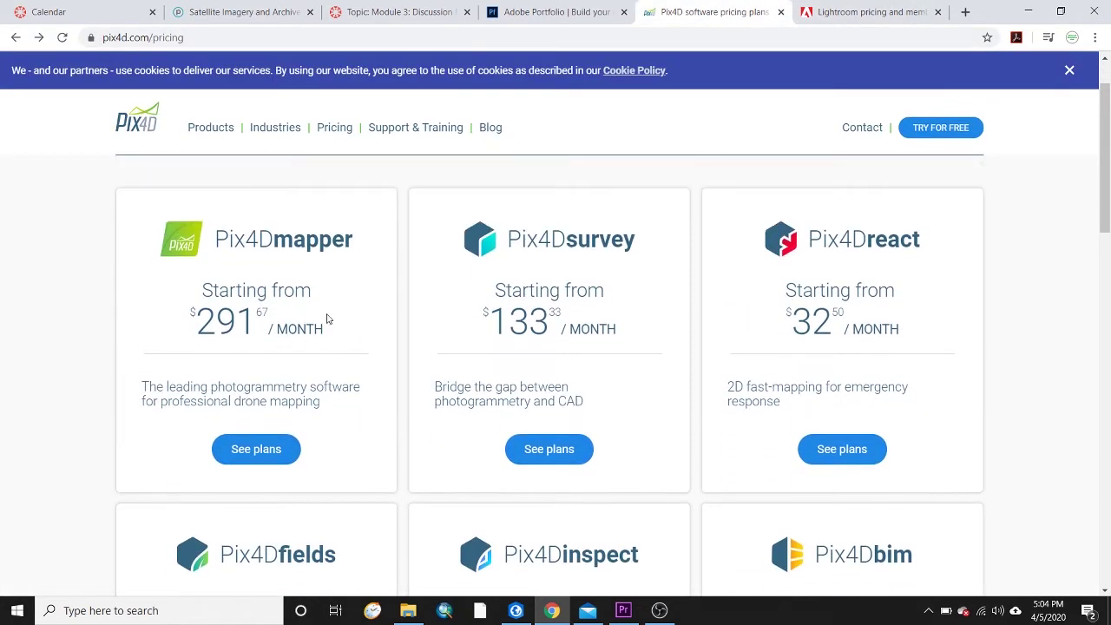
left_click_drag(333, 331, 196, 323)
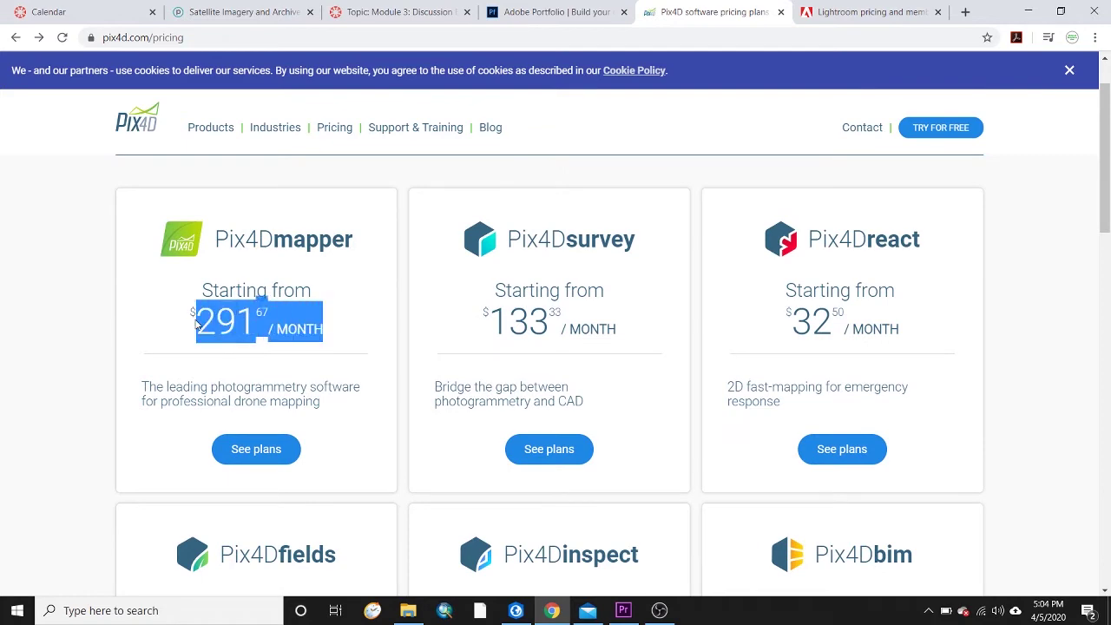
left_click(315, 346)
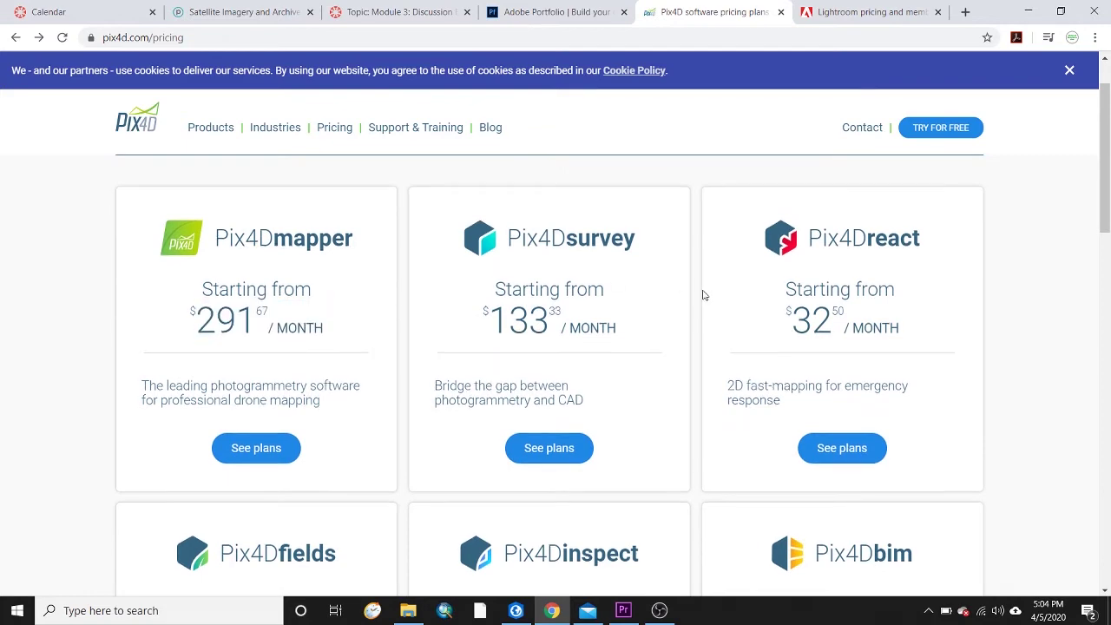
scroll(690, 293, "down", 6)
scroll(306, 382, "down", 1)
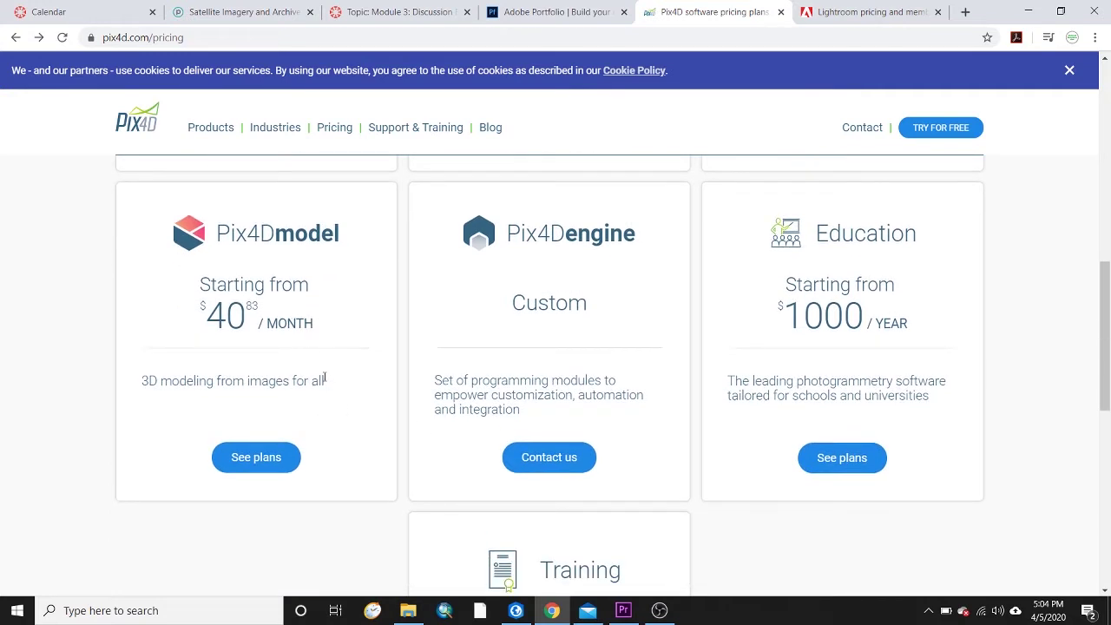
double_click(207, 319)
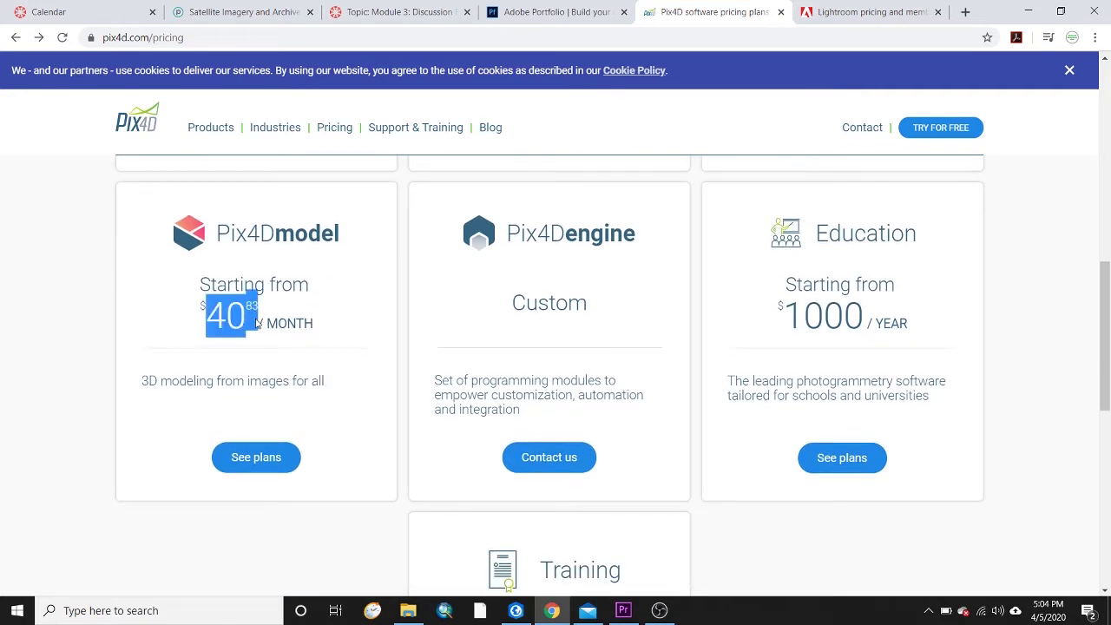
left_click(376, 322)
- Check the Pix4Dreact monthly price and look over the other Pix4D product plans
scroll(771, 328, "up", 6)
scroll(770, 322, "up", 1)
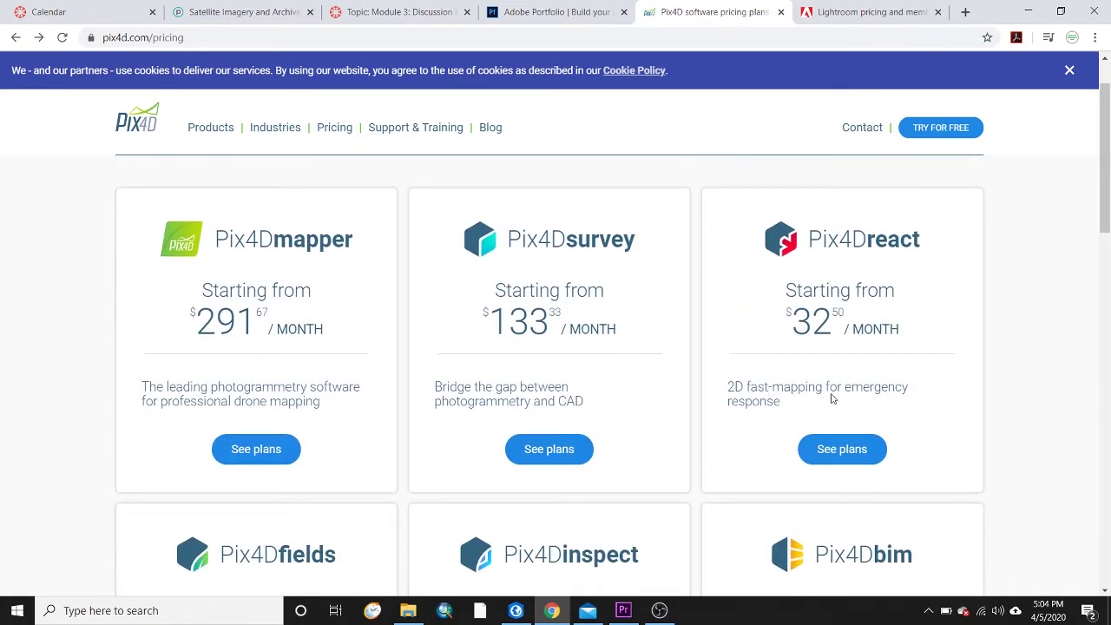
left_click_drag(794, 308, 848, 325)
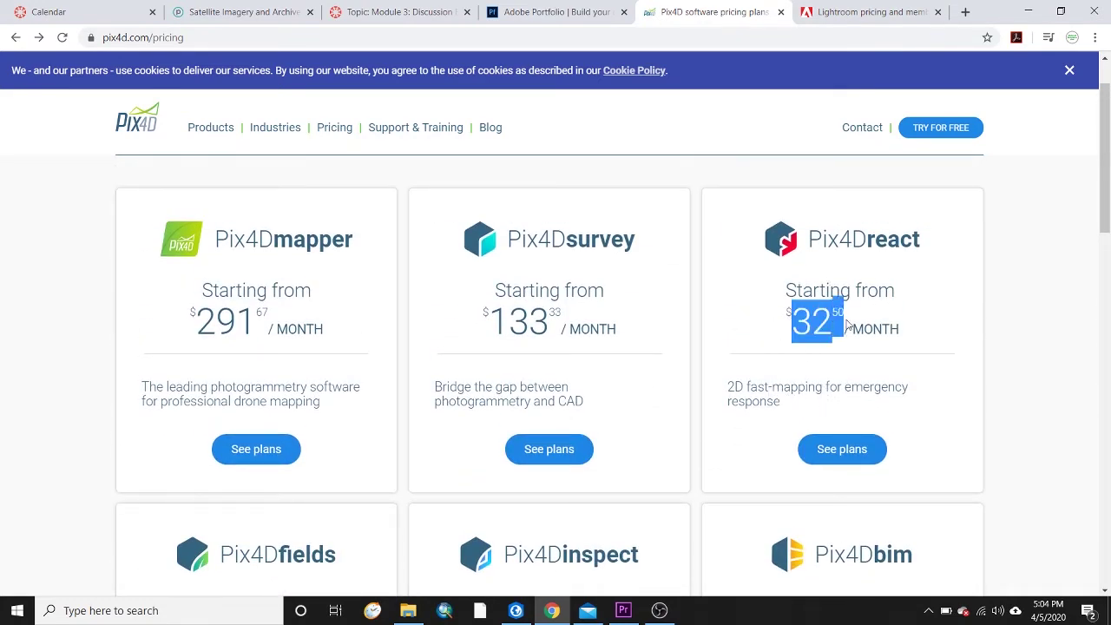
left_click(779, 356)
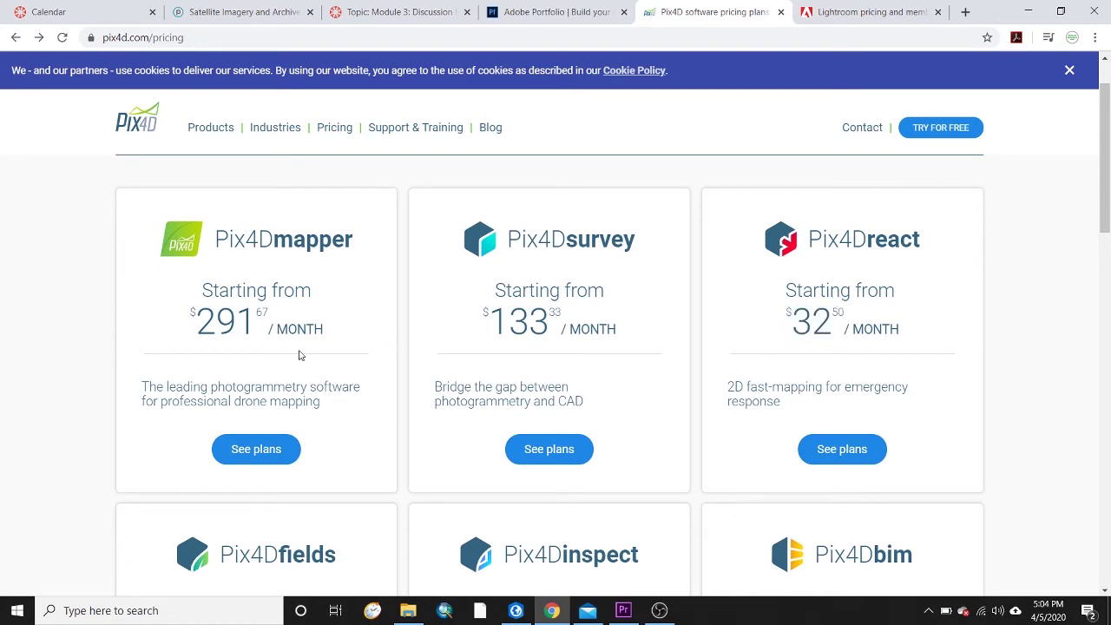
scroll(297, 353, "down", 4)
scroll(297, 353, "down", 2)
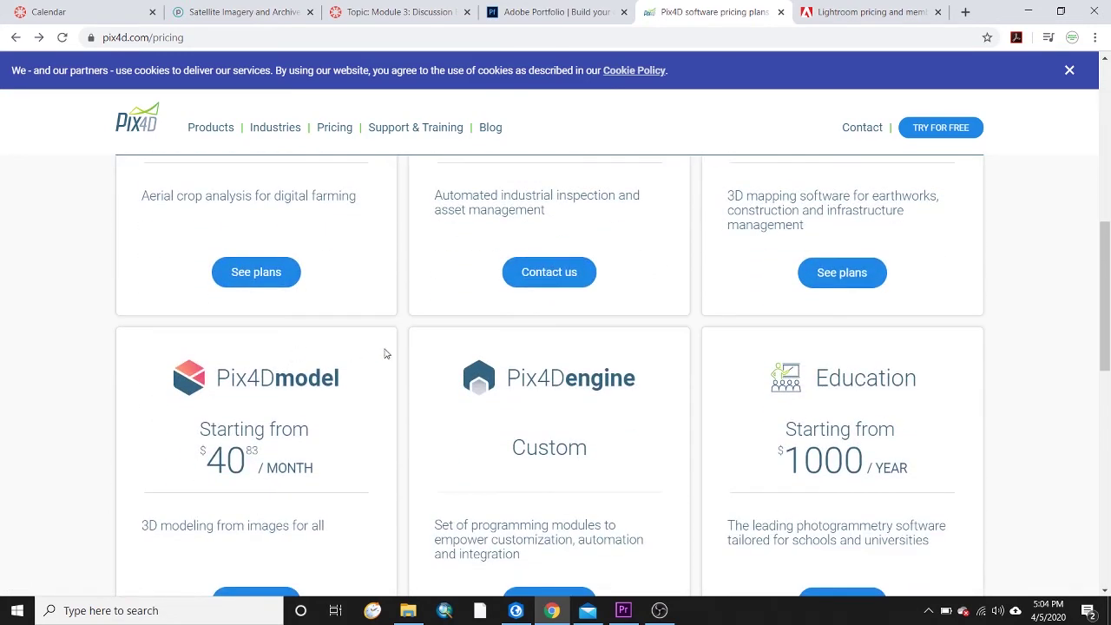
scroll(390, 356, "up", 2)
scroll(412, 372, "up", 3)
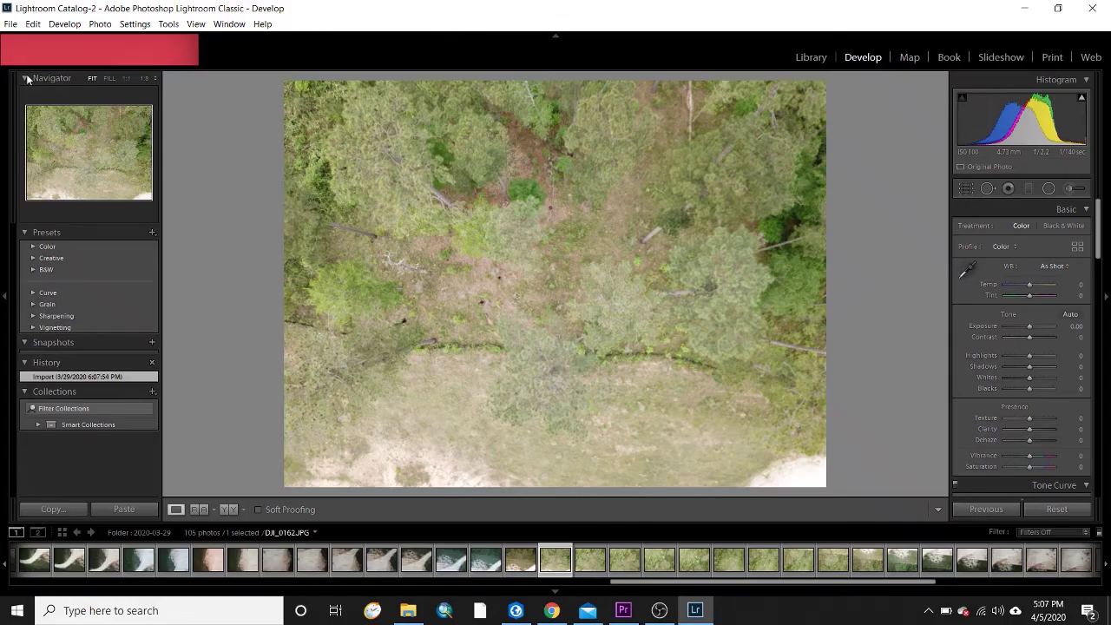
- Switch to Lightroom Classic and start importing photos and videos into the catalog
left_click(10, 24)
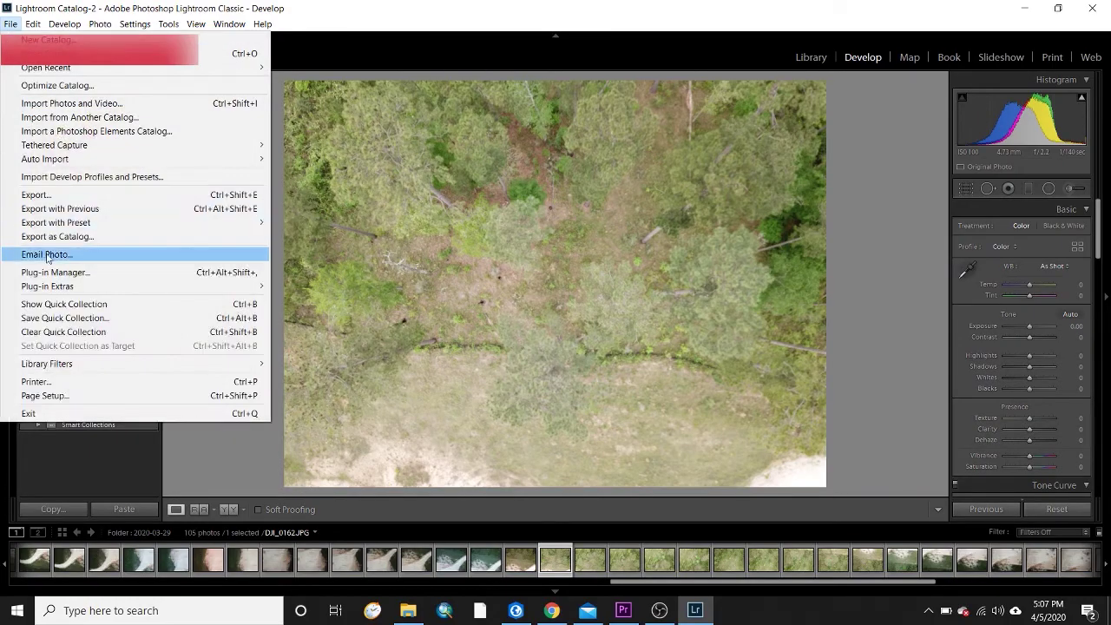
left_click(72, 103)
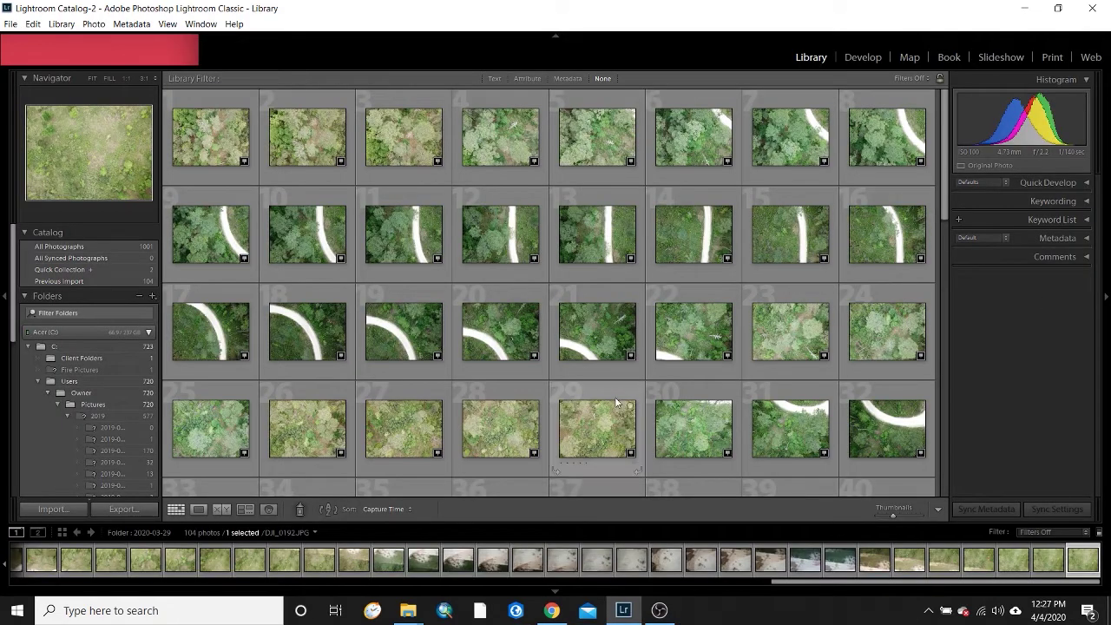
- Select all the drone photos in the library and merge them into a panorama with the Spherical projection
key("ctrl+a")
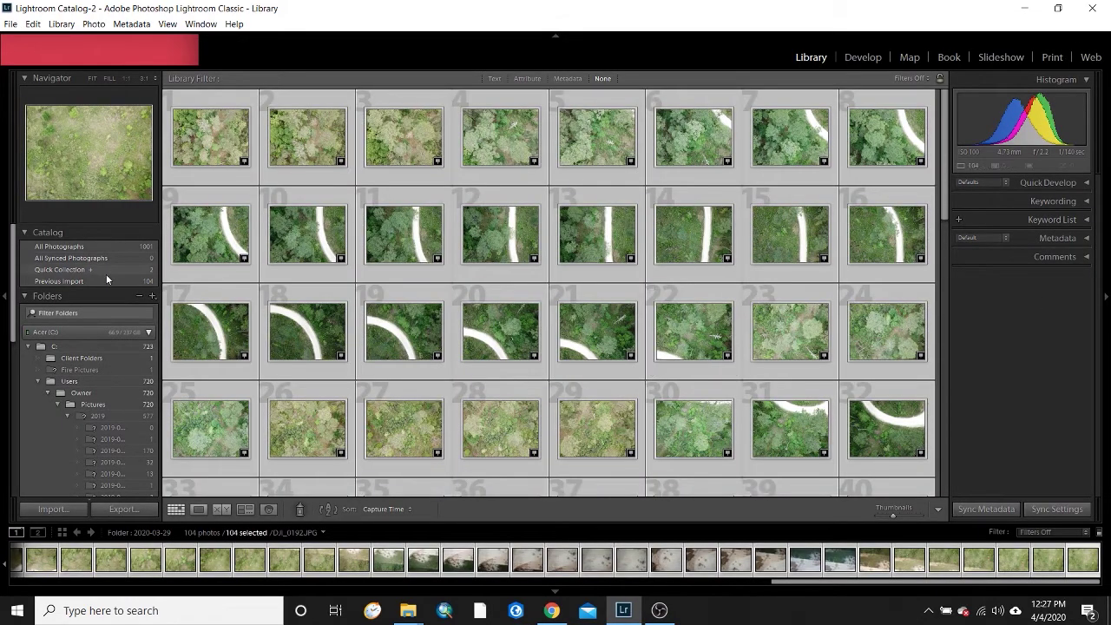
right_click(220, 142)
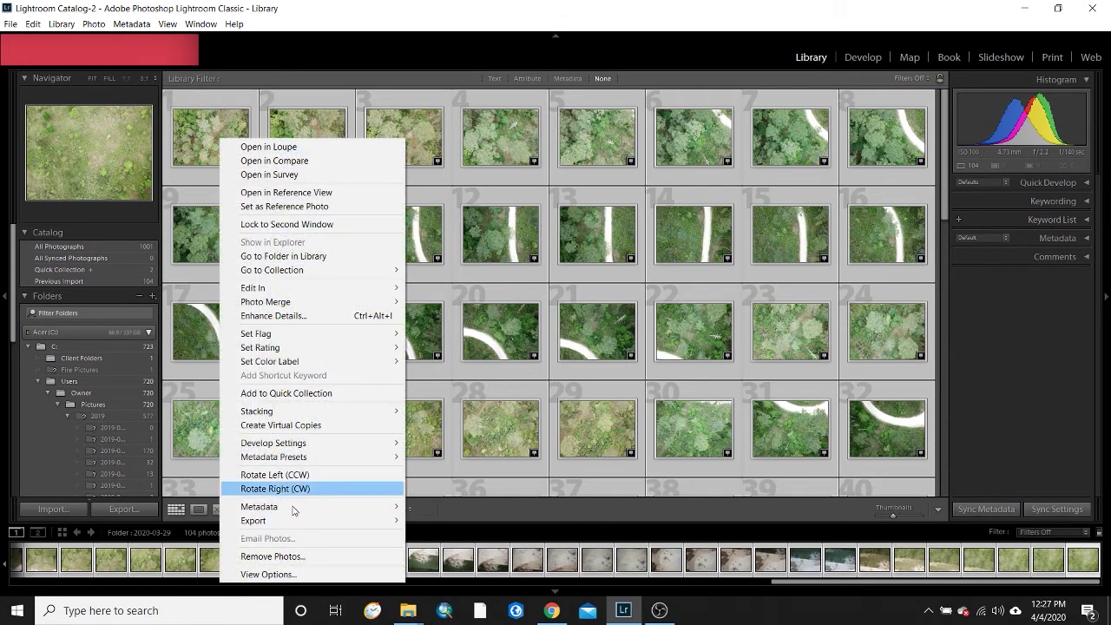
mouse_move(296, 308)
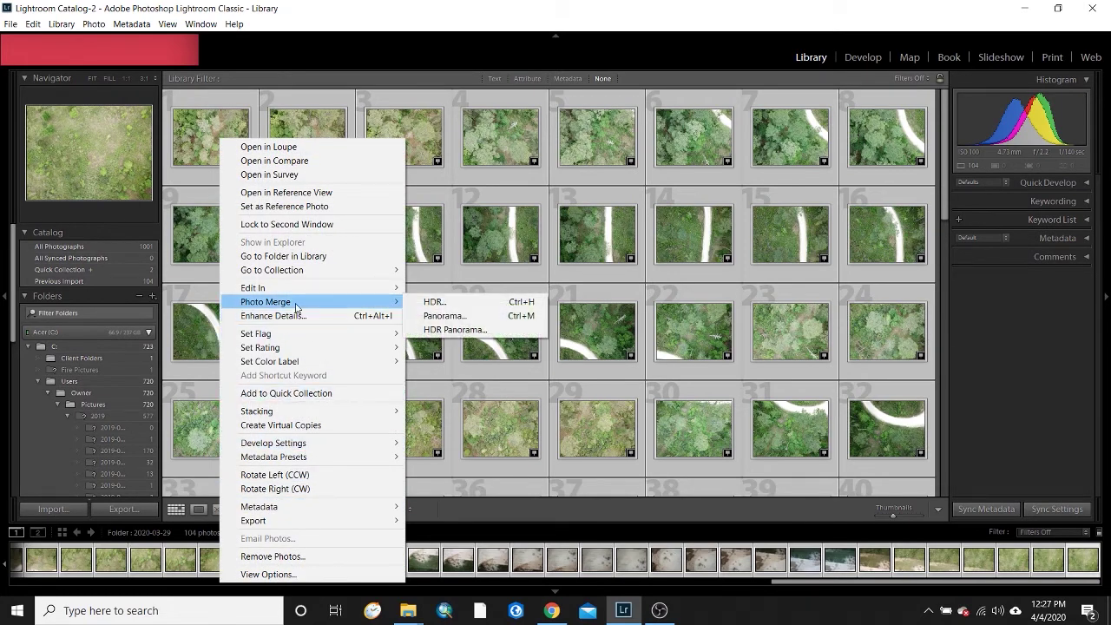
left_click(478, 317)
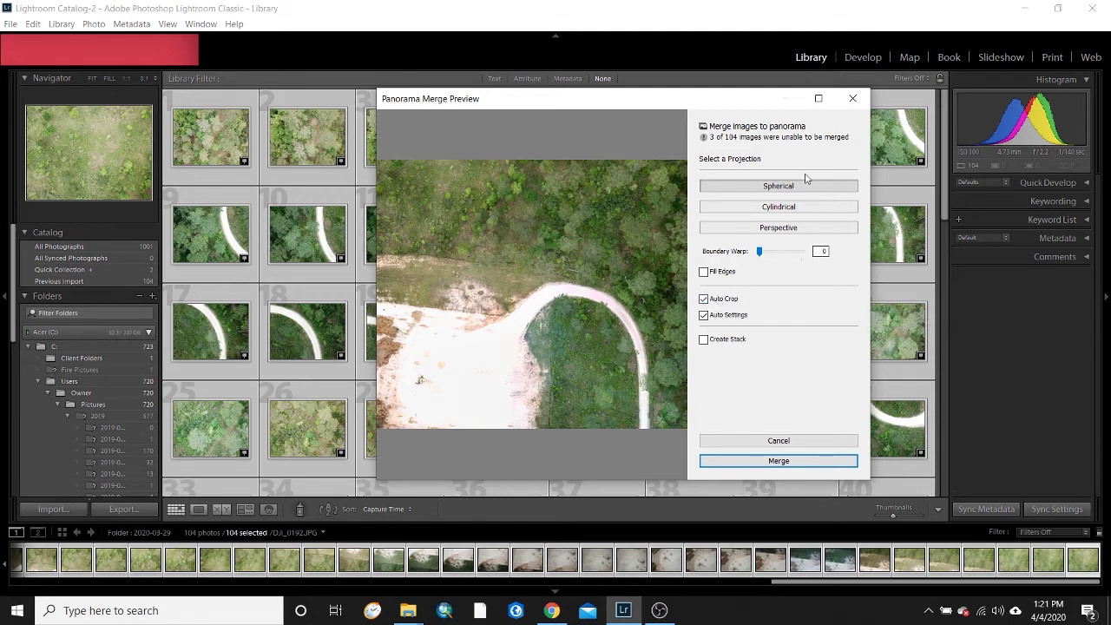
left_click(791, 461)
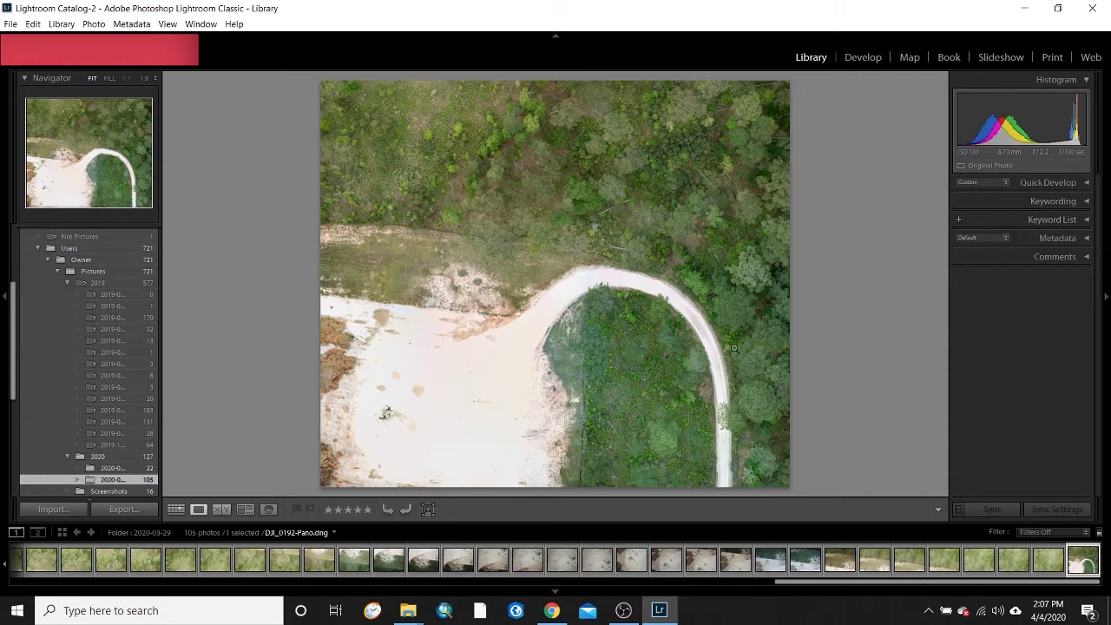
- View individual source photos in the folder, including DJI_0191.JPG, and return to the merged panorama DJI_0192-Pano.dng
left_click(1022, 560)
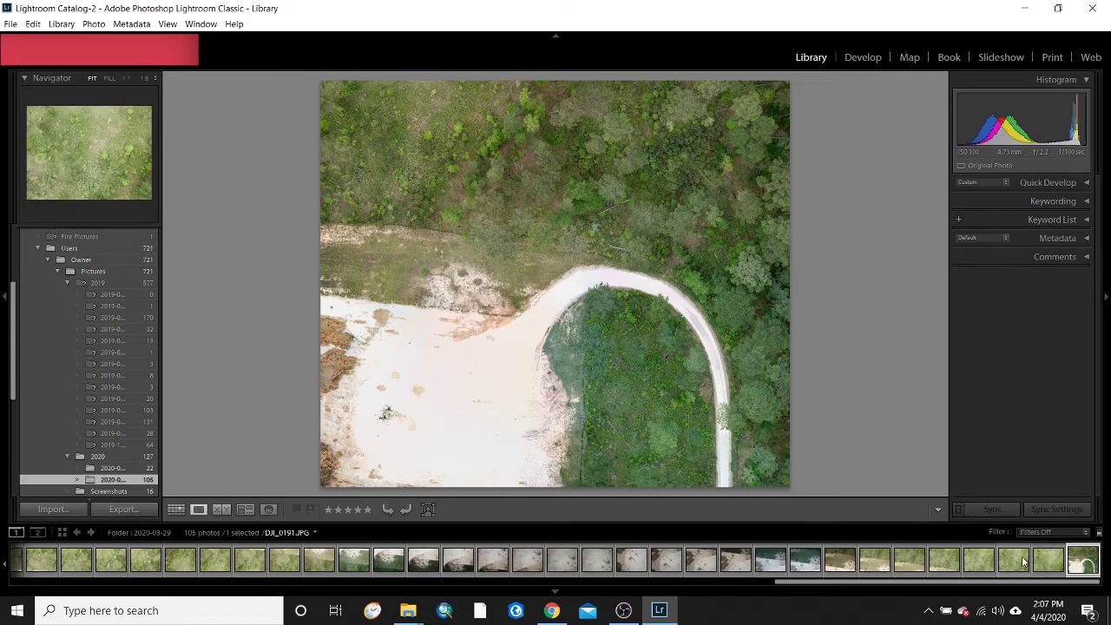
left_click(735, 560)
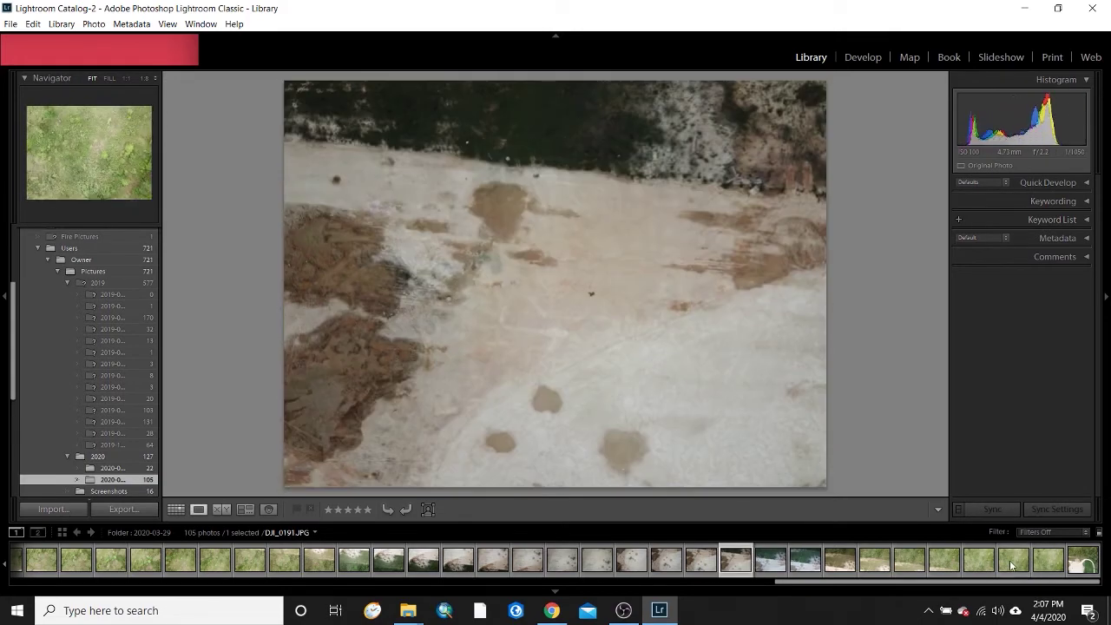
left_click(1092, 562)
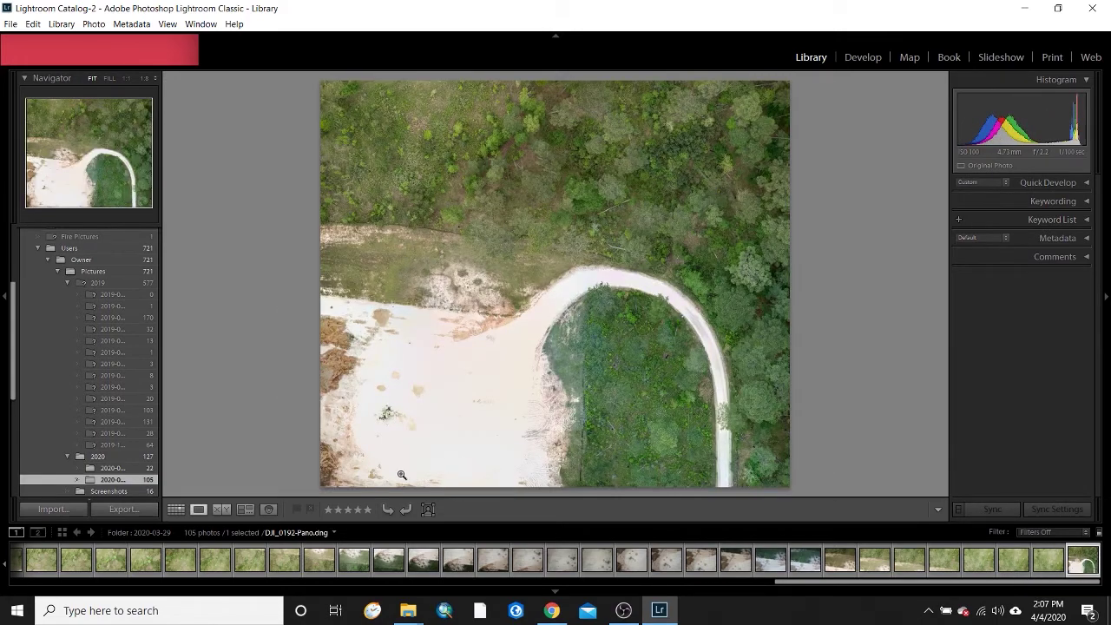
- Review the export settings and export the merged panorama as a JPG to the Pictures folder on the hard drive
left_click(10, 23)
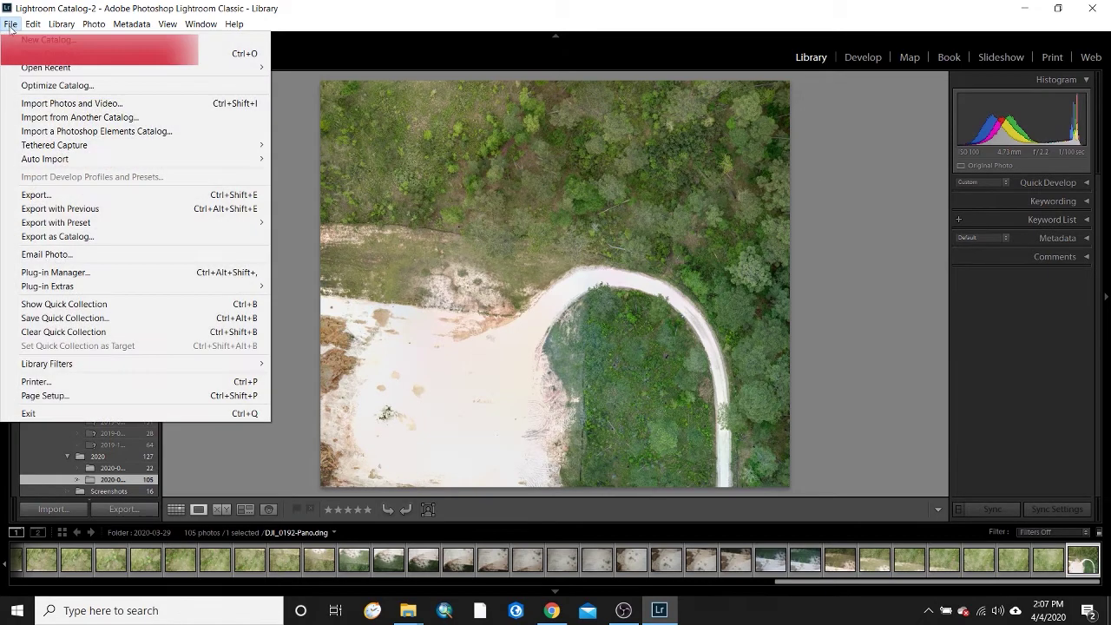
left_click(37, 194)
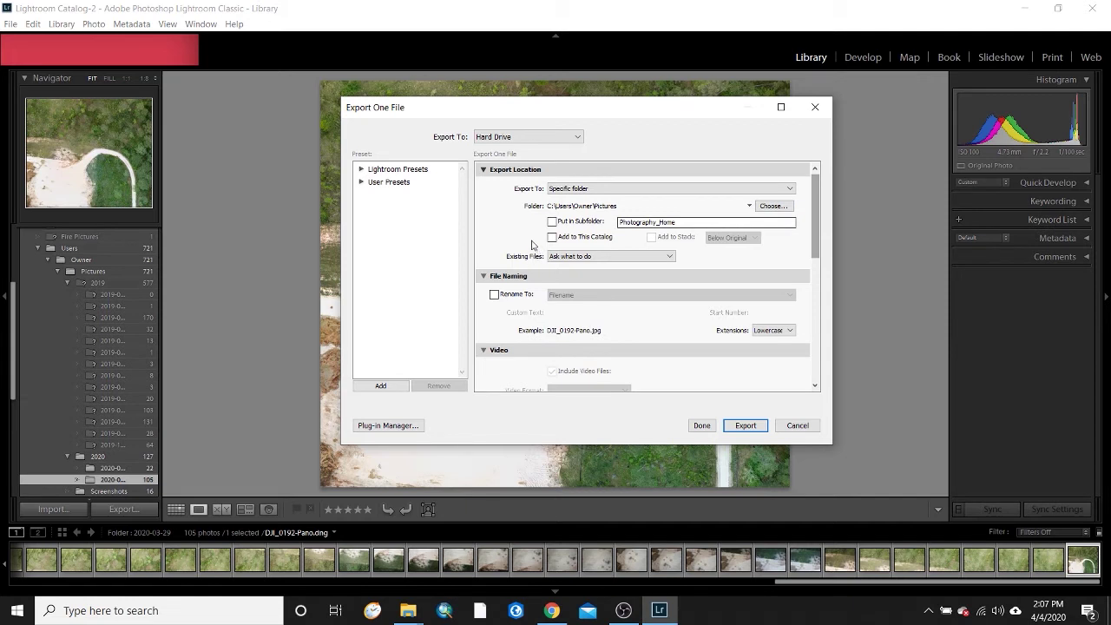
left_click_drag(710, 220, 597, 235)
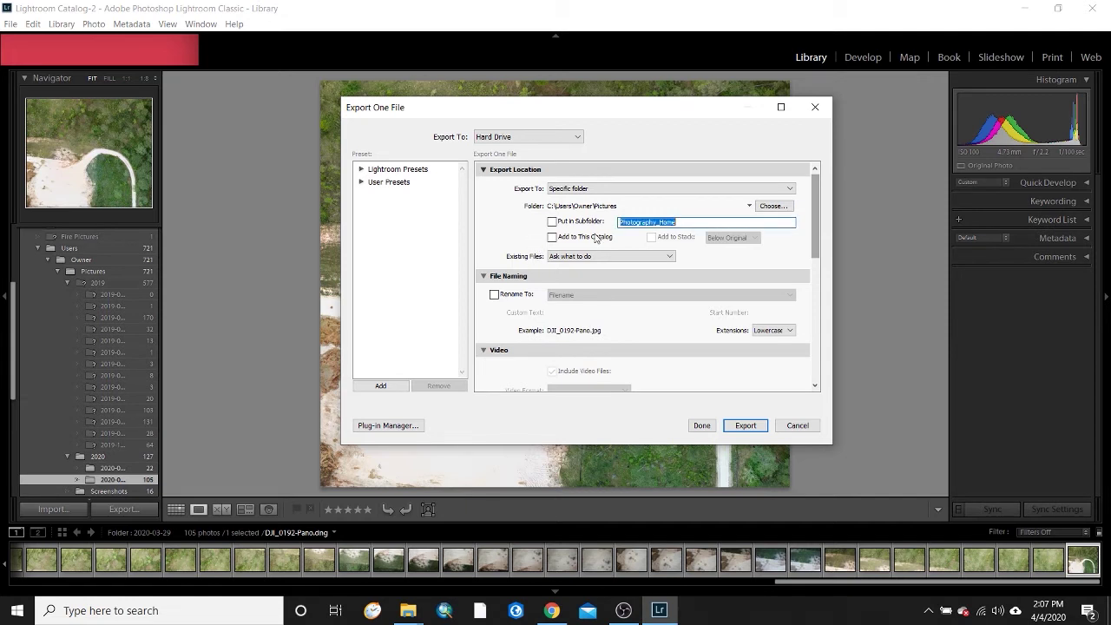
scroll(661, 252, "down", 10)
scroll(662, 252, "up", 8)
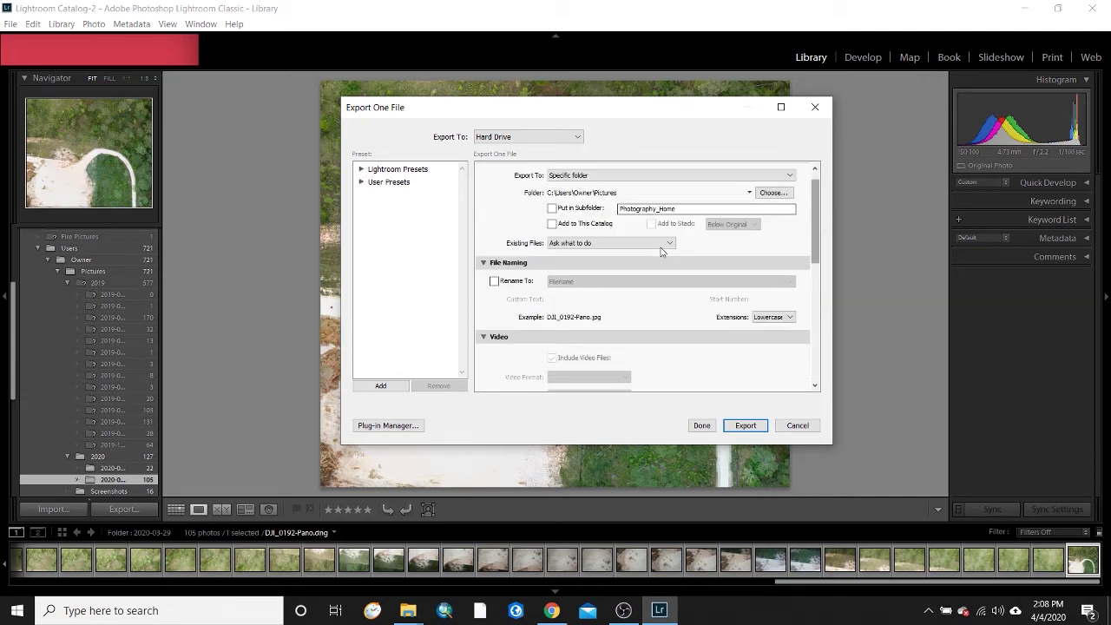
scroll(561, 299, "down", 10)
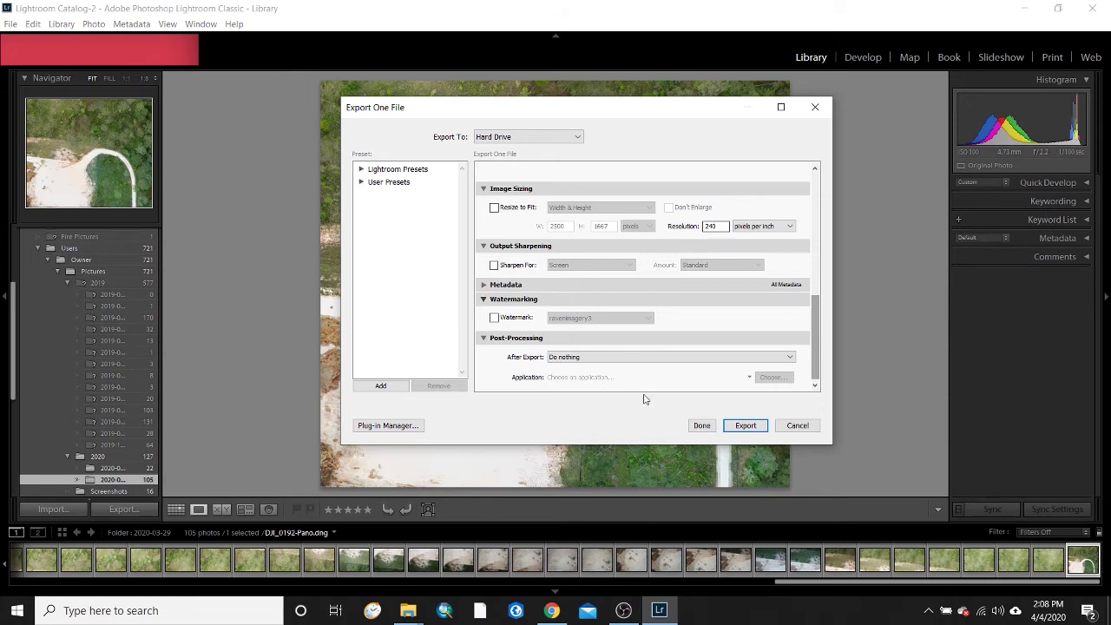
scroll(634, 321, "up", 10)
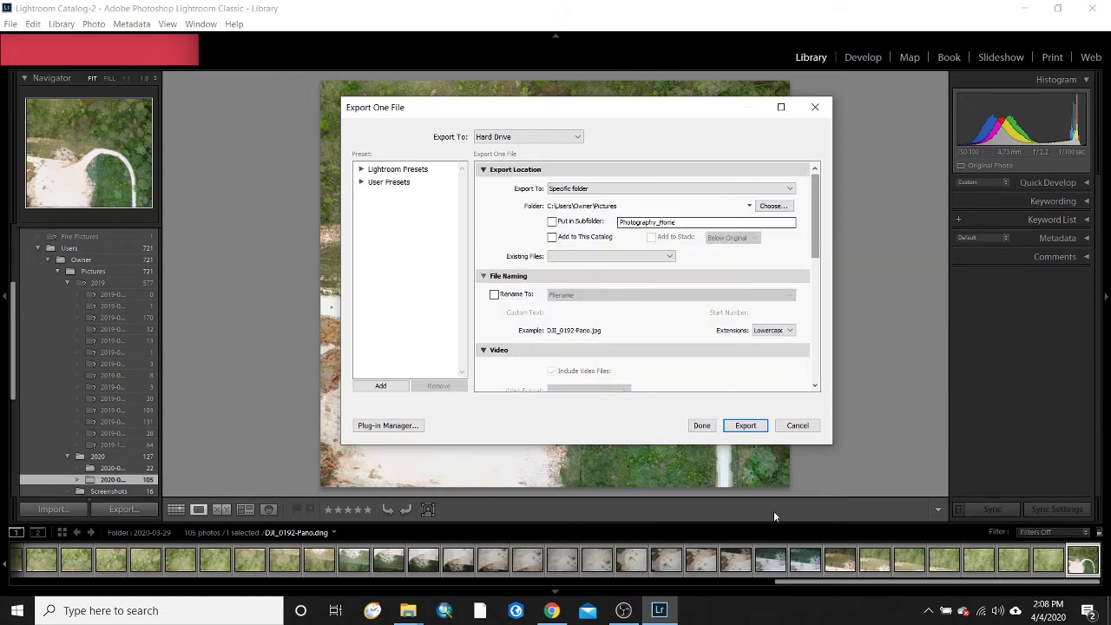
left_click(746, 425)
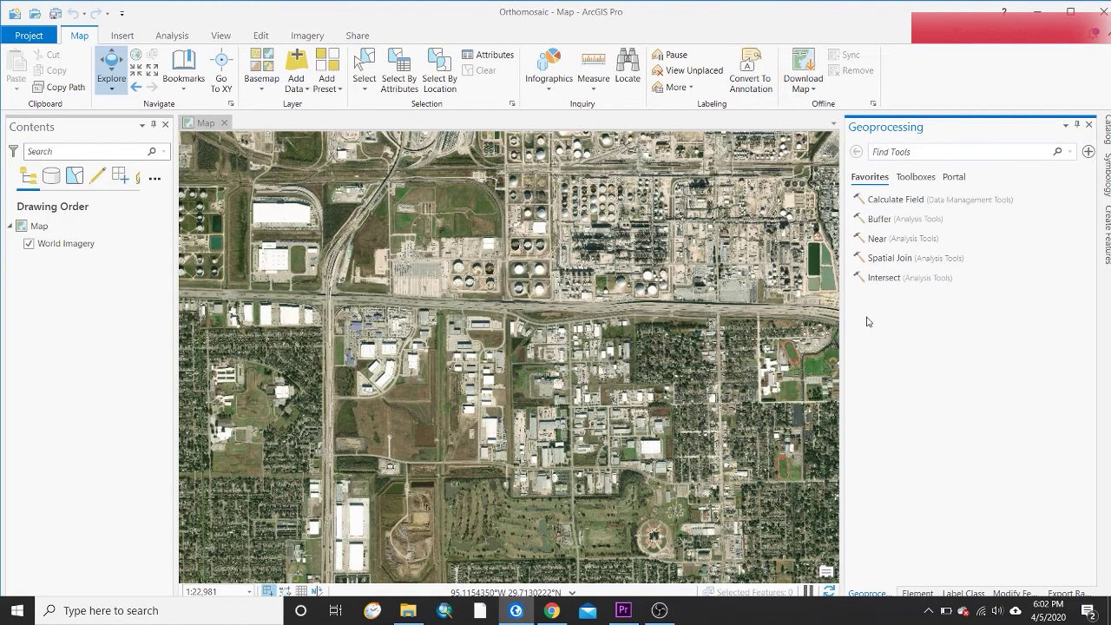
- Switch to ArcGIS Pro and add DJI_0192-Pano-2.jpg from the Orthomosaic Map project folder to the map
left_click(1105, 135)
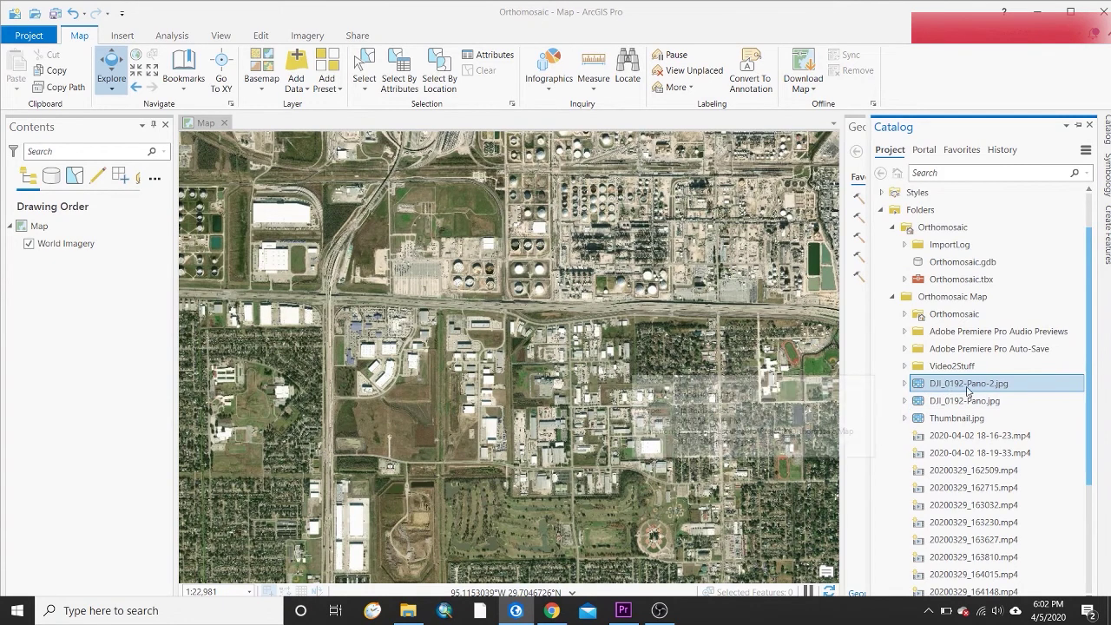
left_click_drag(955, 388, 627, 360)
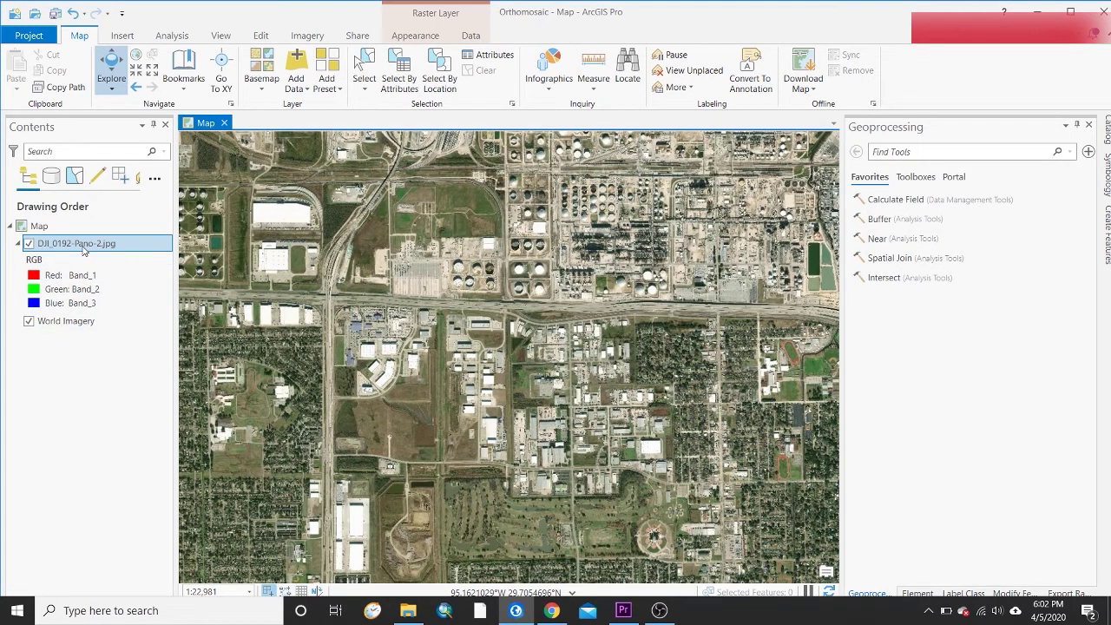
- Zoom the map to the DJI_0192-Pano-2.jpg layer and set the basemap to Imagery
right_click(83, 249)
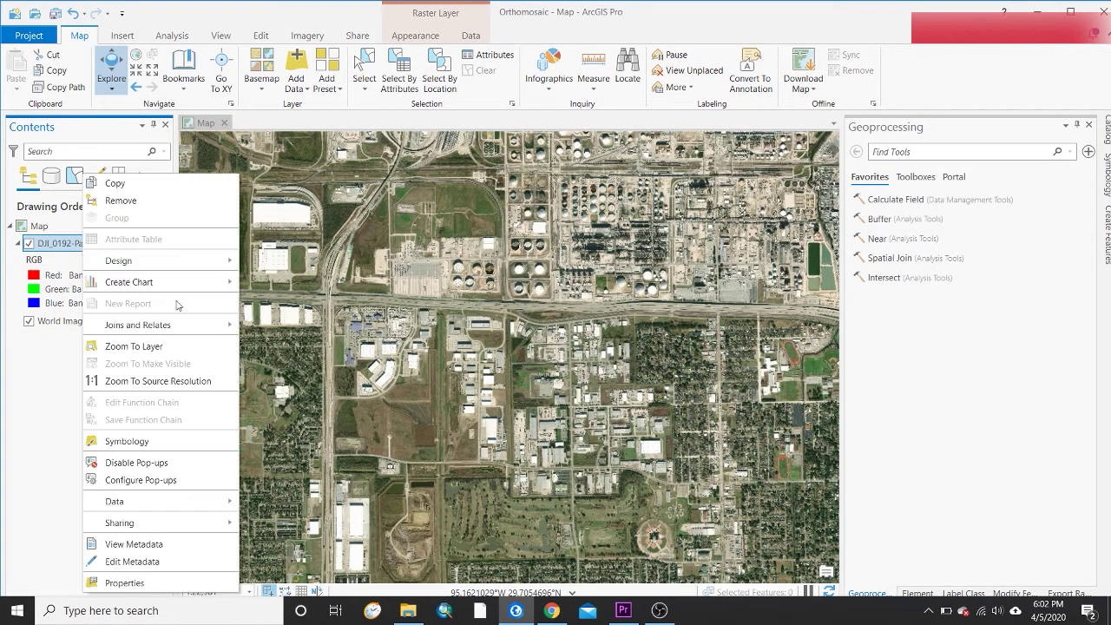
left_click(135, 346)
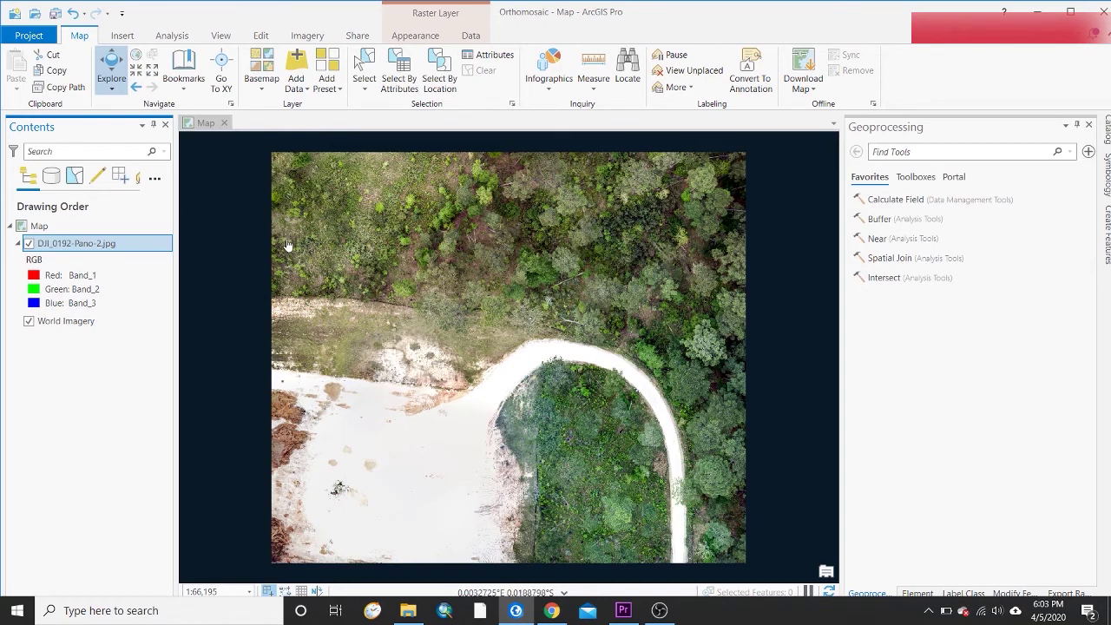
left_click(252, 78)
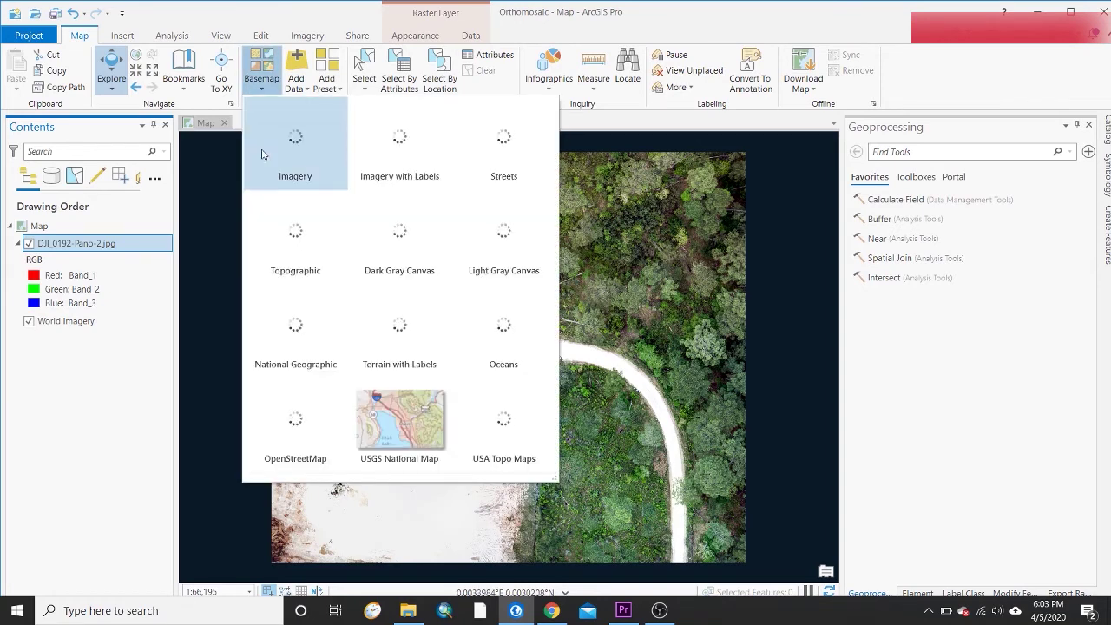
left_click(256, 128)
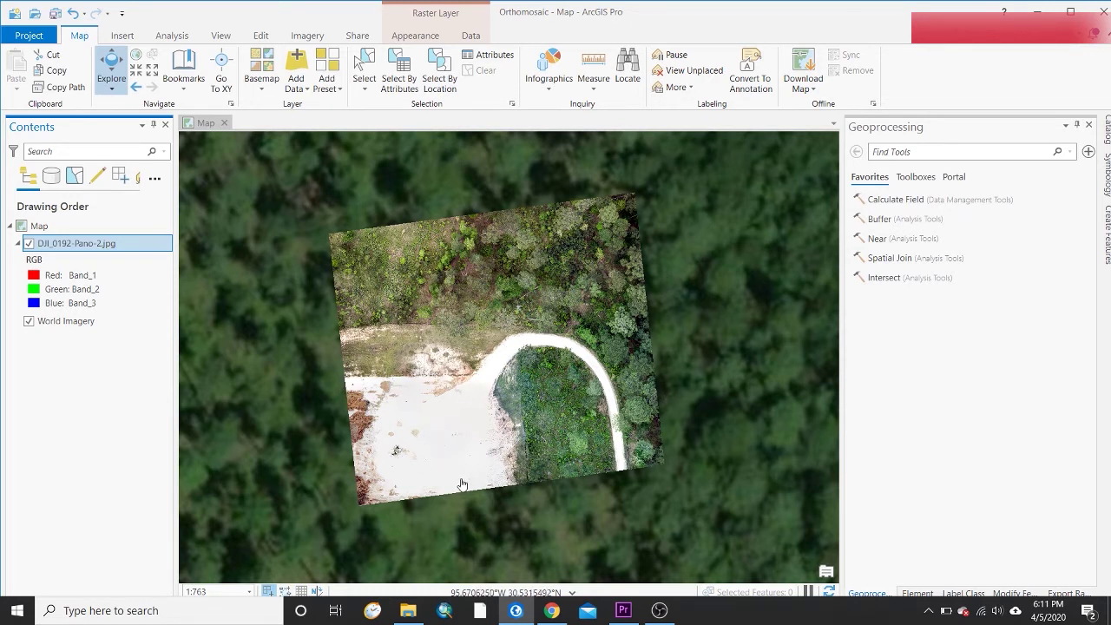
- Examine the orthomosaic's tree detail along its eastern edge and compare the whole image with the surrounding basemap imagery
scroll(645, 213, "up", 3)
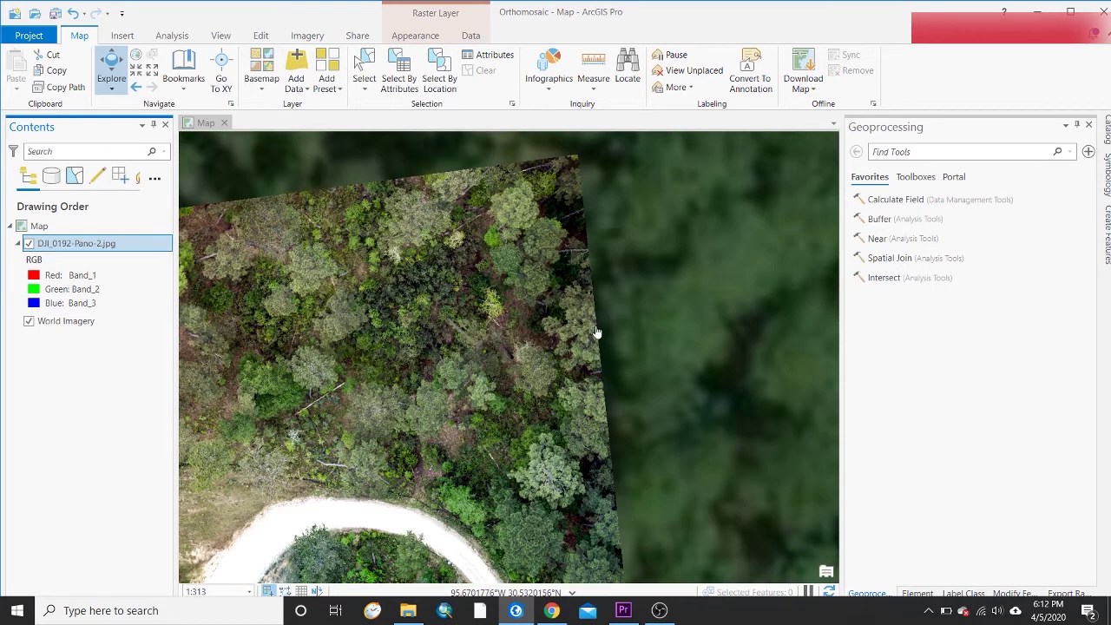
scroll(597, 331, "up", 7)
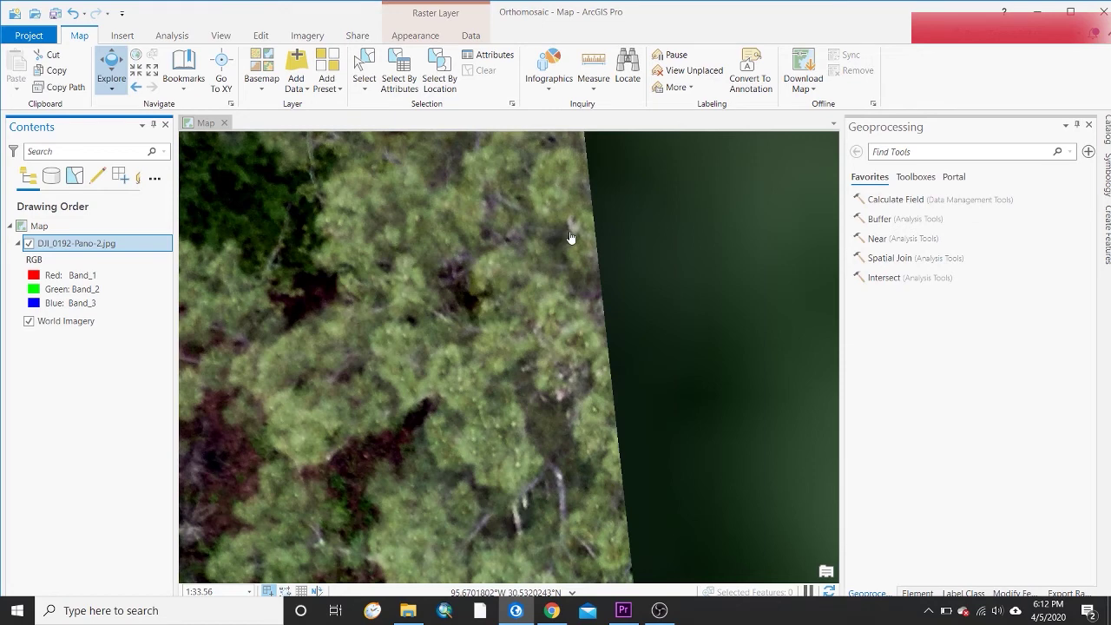
scroll(571, 237, "down", 2)
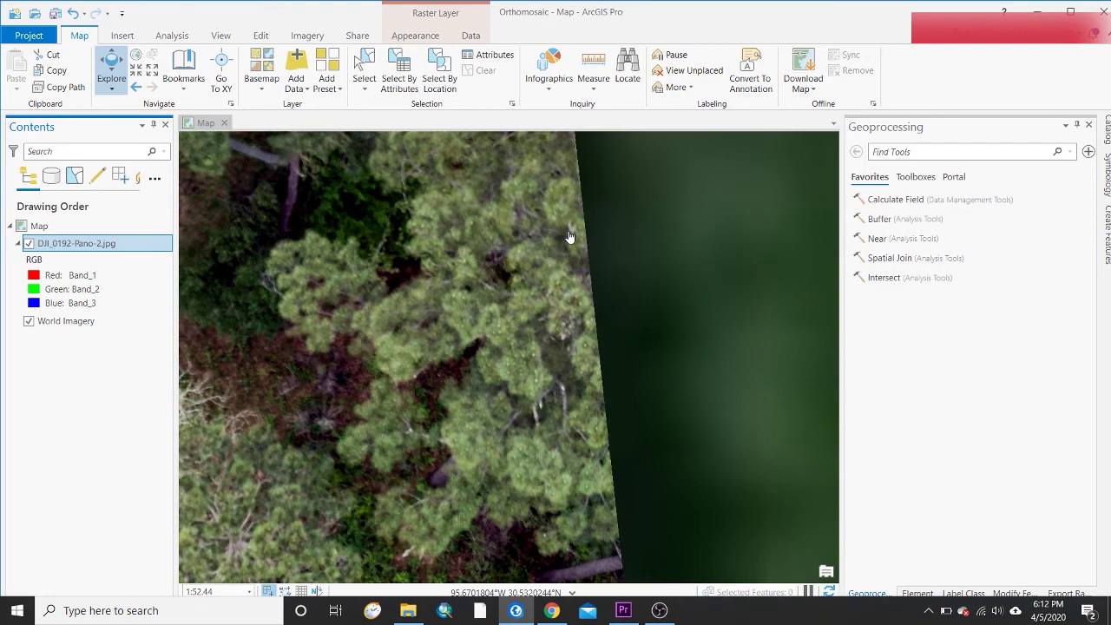
scroll(570, 236, "down", 3)
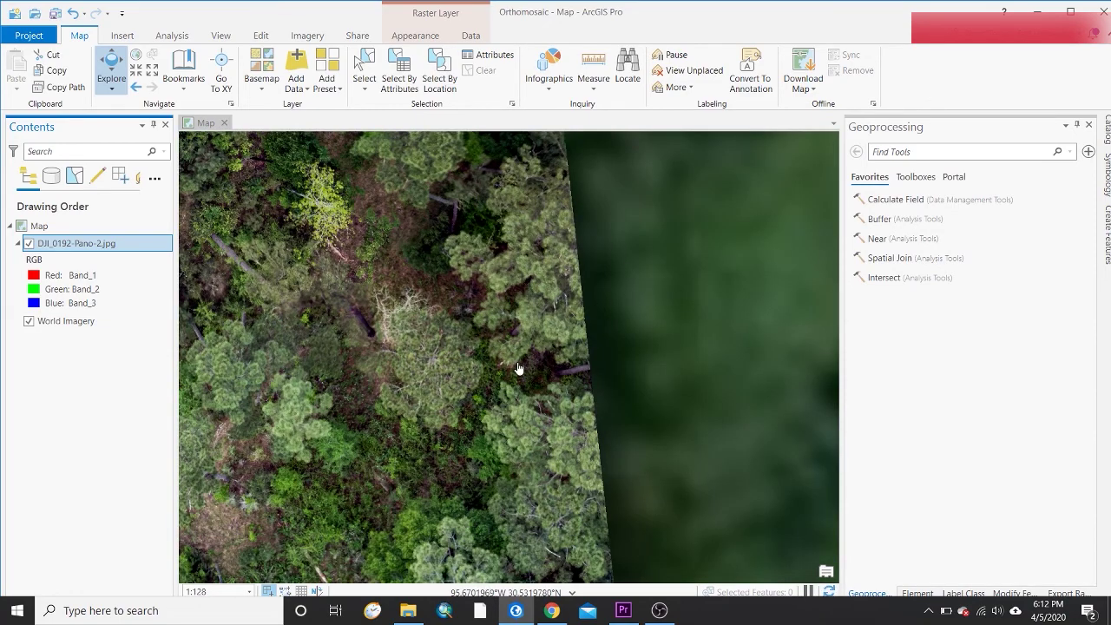
scroll(529, 282, "down", 4)
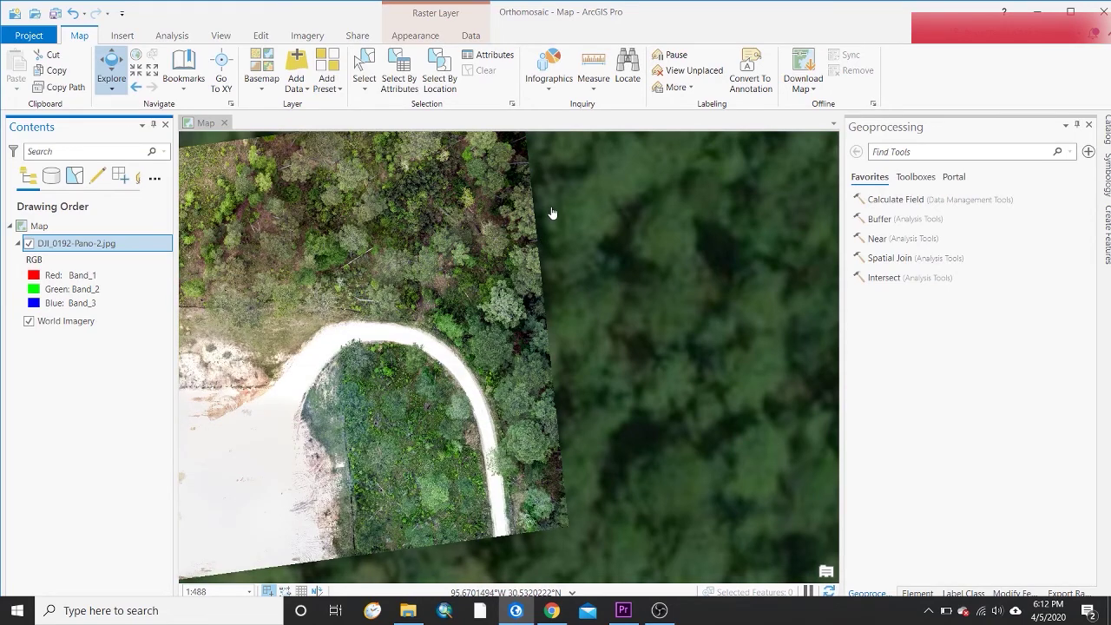
scroll(552, 213, "down", 1)
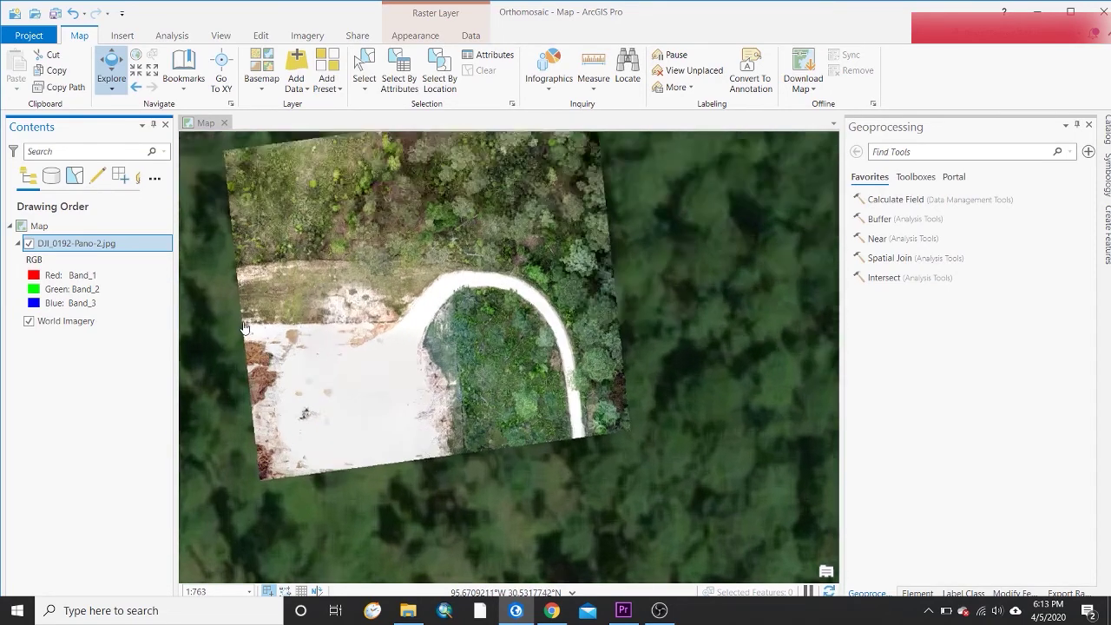
scroll(252, 343, "up", 1)
scroll(295, 514, "down", 1)
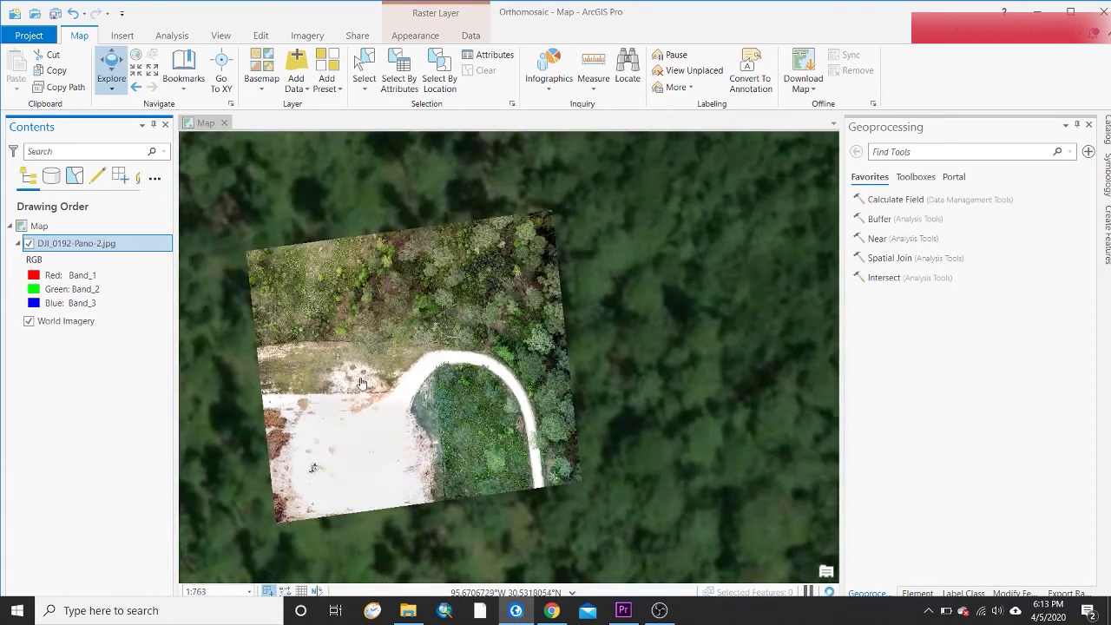
scroll(238, 520, "up", 1)
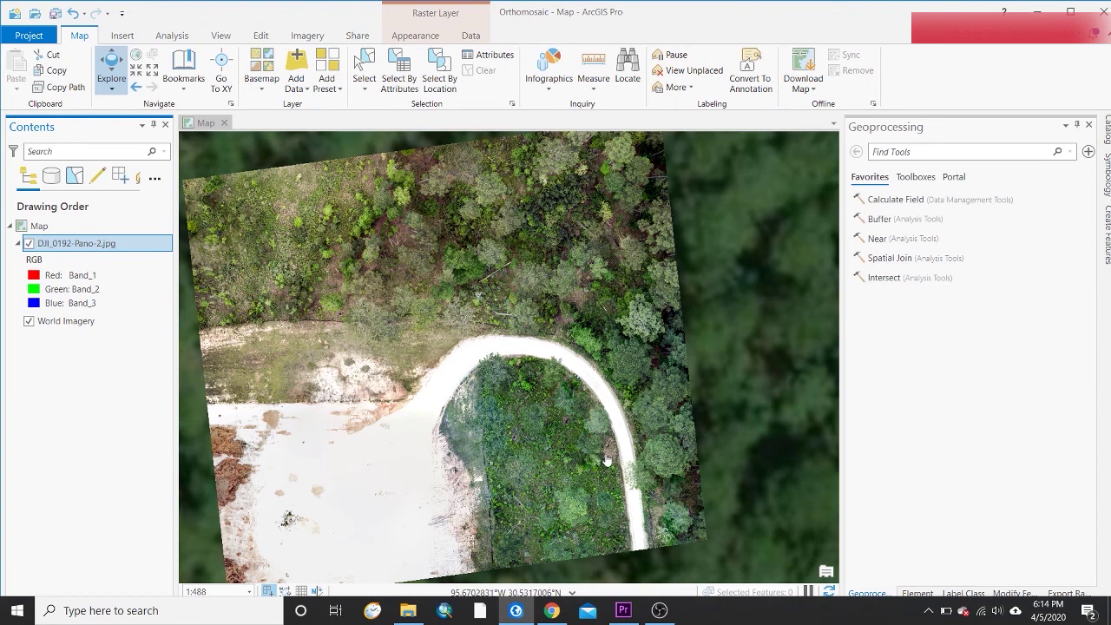
left_click_drag(474, 337, 514, 302)
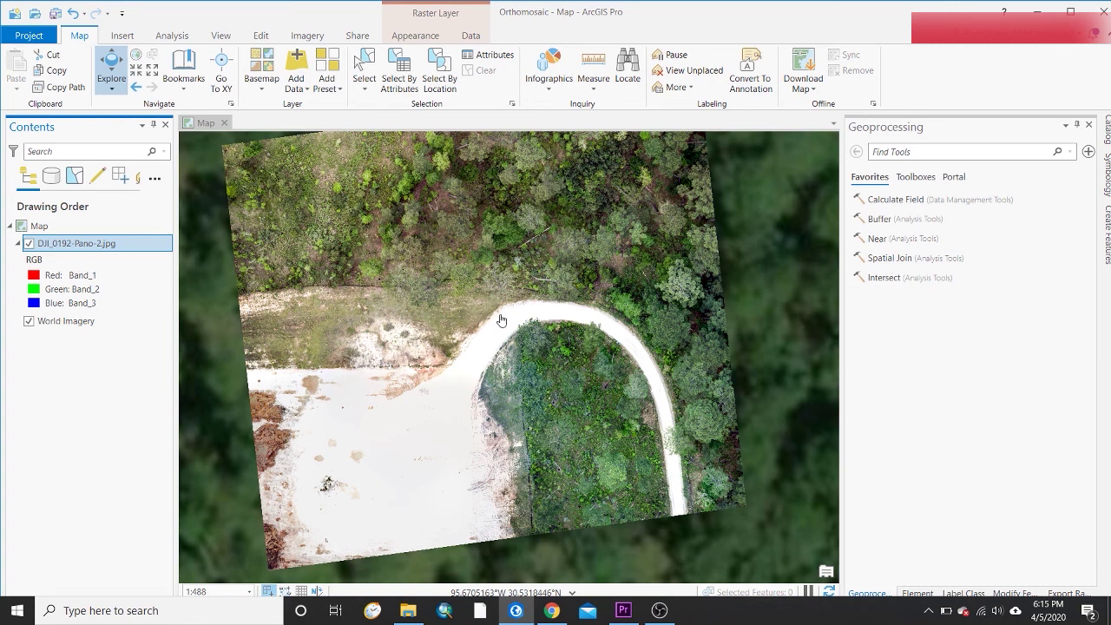
left_click(659, 610)
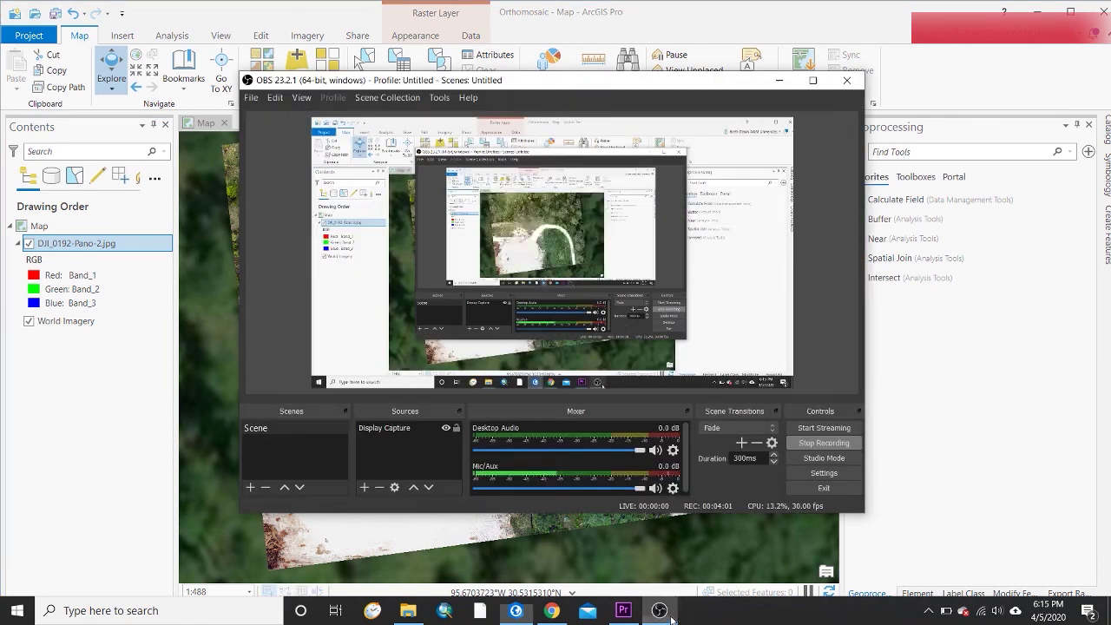